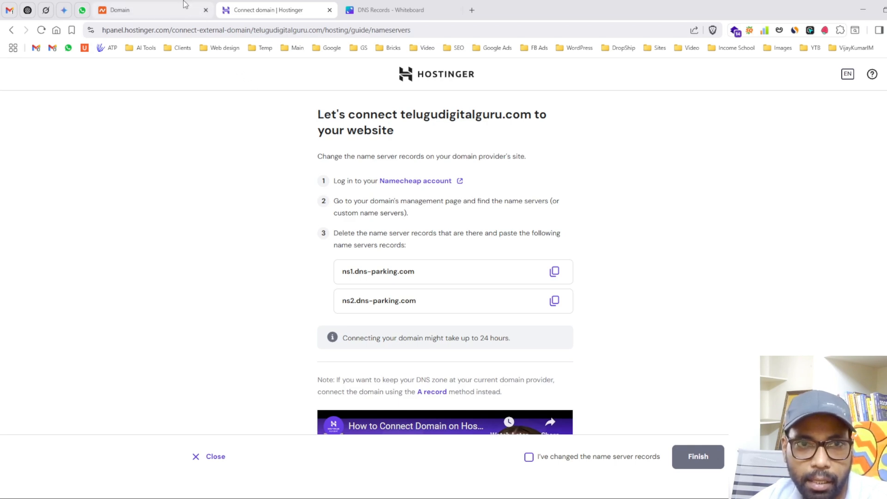
- Review the DNS Records whiteboard in Canva and the domain's custom nameservers in Namecheap
{"action": "left_click", "coordinate": [390, 9]}
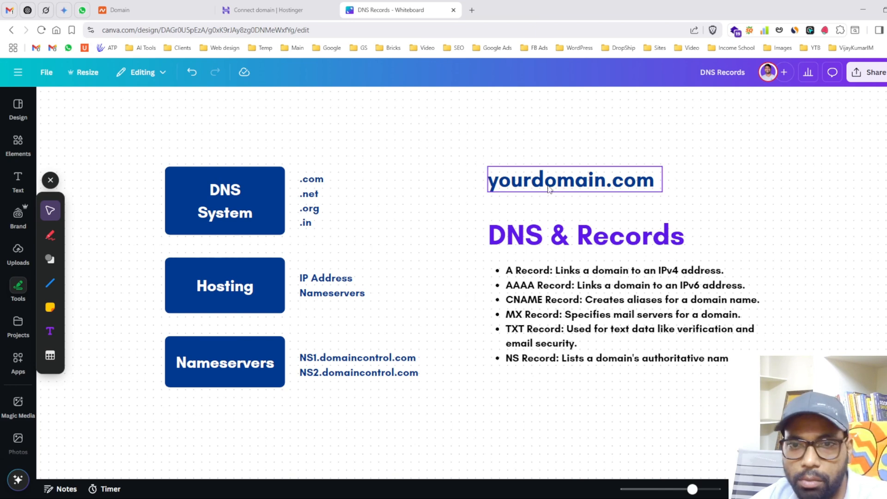
{"action": "left_click", "coordinate": [147, 5]}
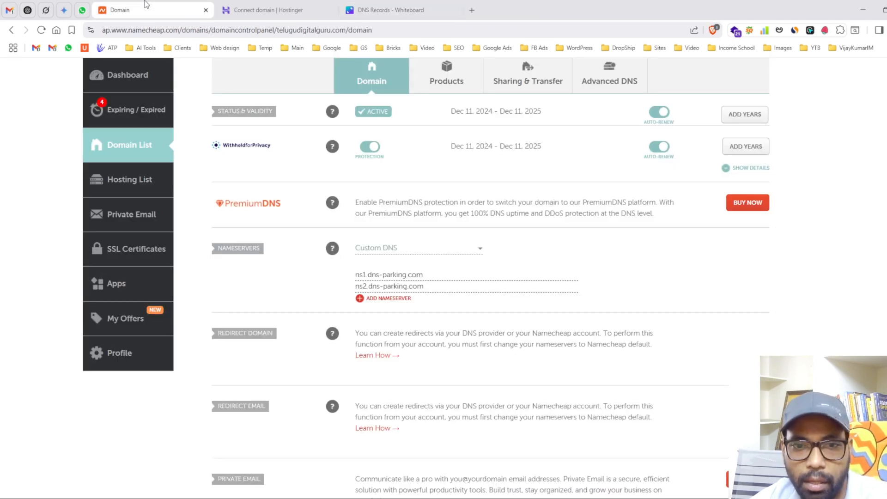
{"action": "left_click", "coordinate": [272, 14]}
{"action": "left_click", "coordinate": [167, 13]}
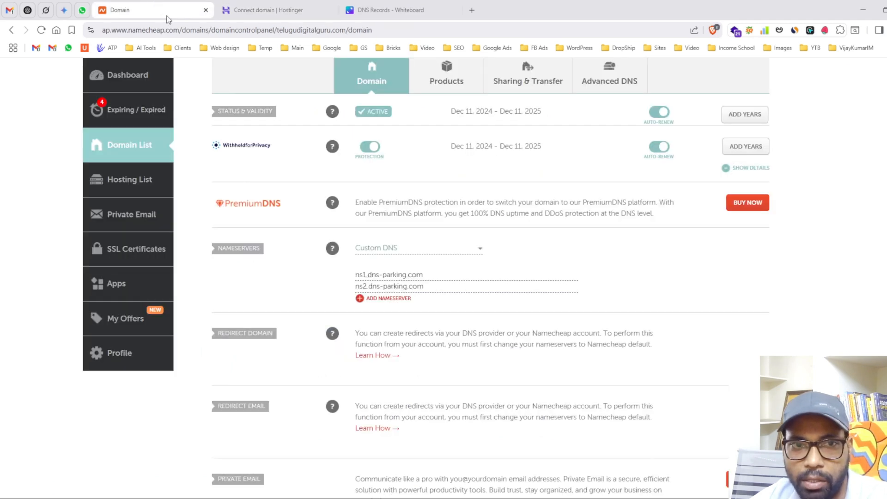
- Confirm in Hostinger that the name server records for telugudigitalguru.com have been changed and finish the connection guide
{"action": "left_click", "coordinate": [260, 12]}
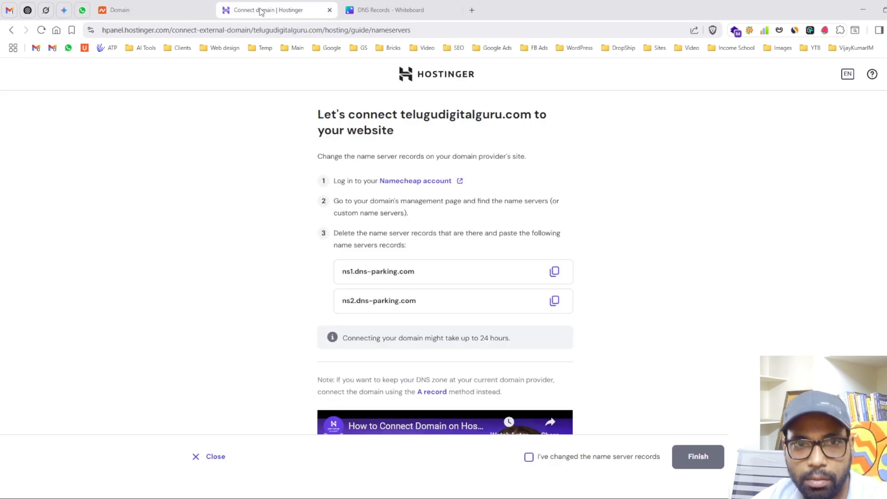
{"action": "left_click", "coordinate": [529, 457]}
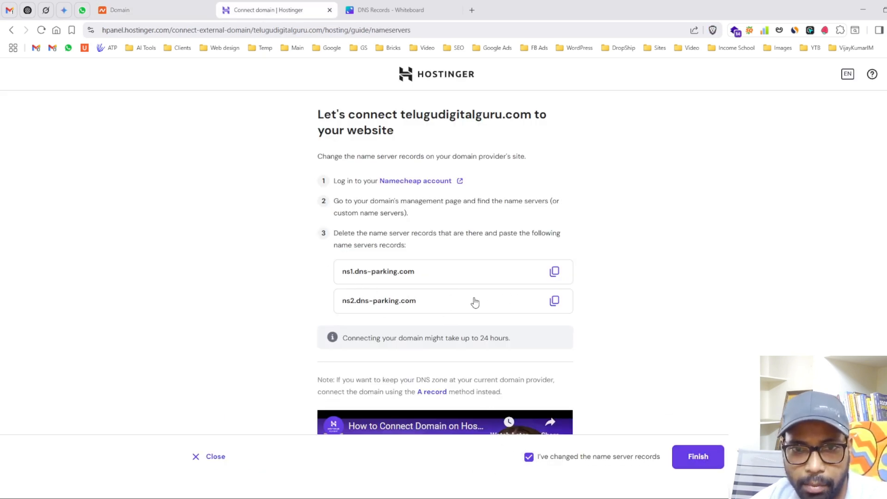
{"action": "left_click", "coordinate": [695, 467]}
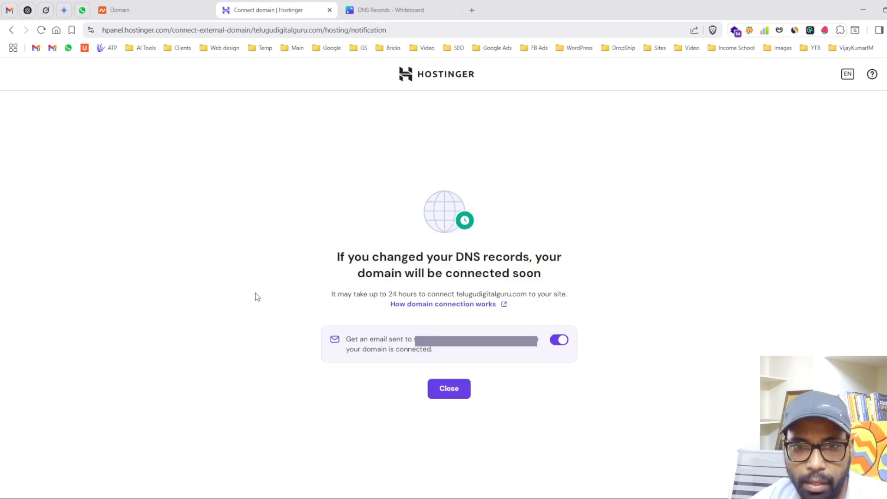
- Read the notice about the pending domain connection and close it to return to the website's dashboard
{"action": "left_click_drag", "start_coordinate": [336, 258], "coordinate": [557, 293]}
{"action": "left_click", "coordinate": [558, 293]}
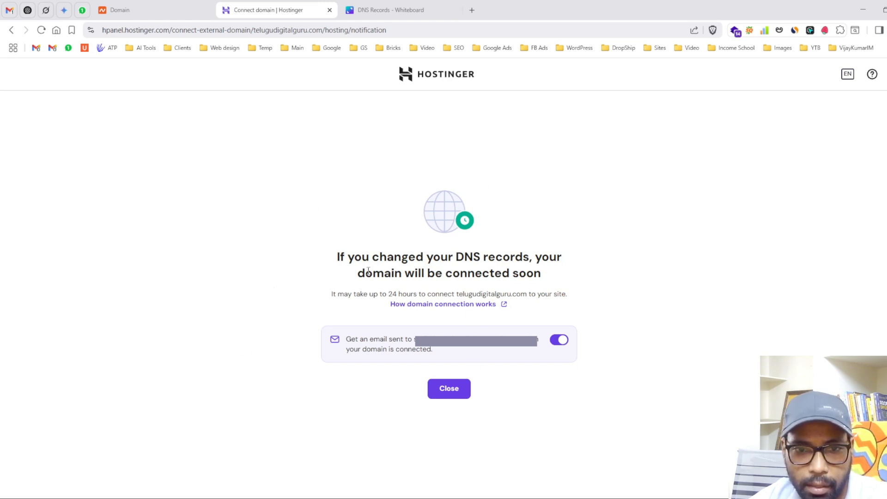
{"action": "left_click_drag", "start_coordinate": [368, 270], "coordinate": [553, 282]}
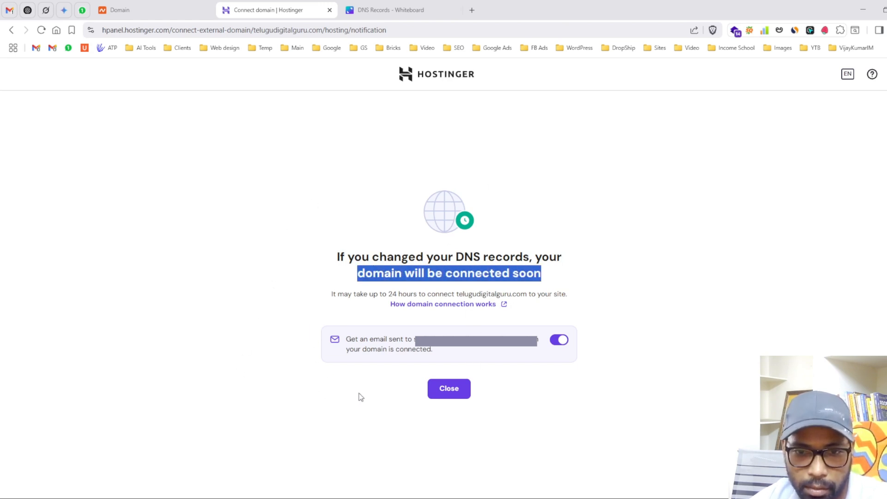
{"action": "left_click", "coordinate": [443, 396]}
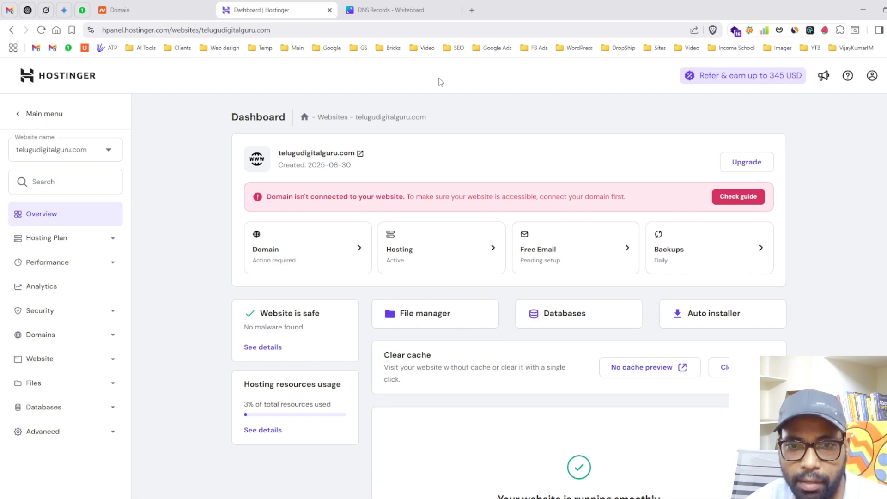
- Open dnschecker.org in a new browser tab
{"action": "left_click", "coordinate": [471, 10]}
{"action": "type", "text": "dnschecker.org"}
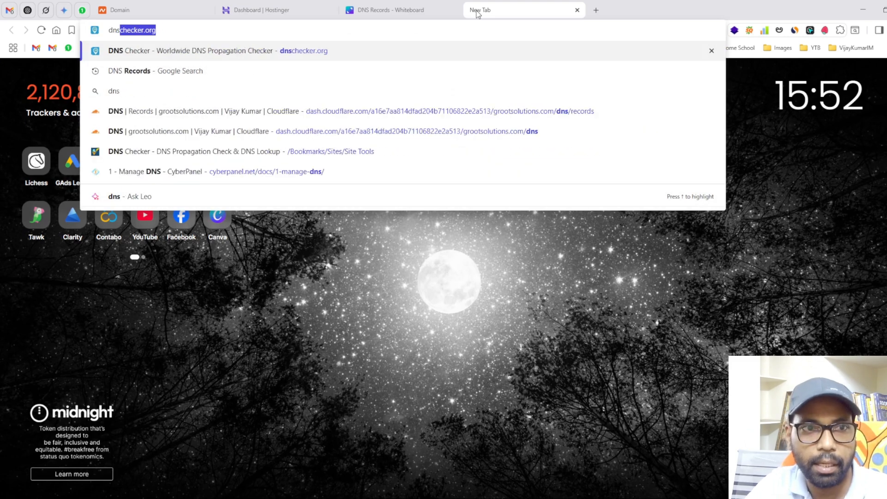
{"action": "key", "text": "Return"}
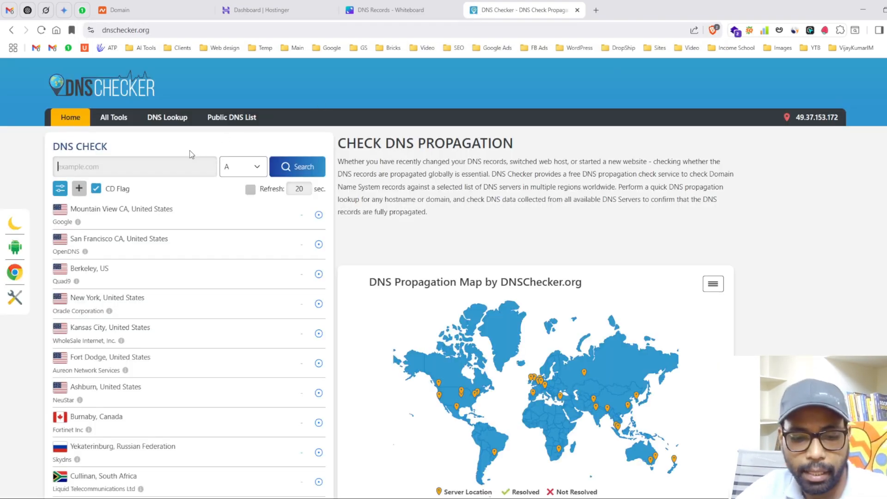
- Check the A record propagation for telugudigitalguru.com and review the results per location
{"action": "type", "text": "te"}
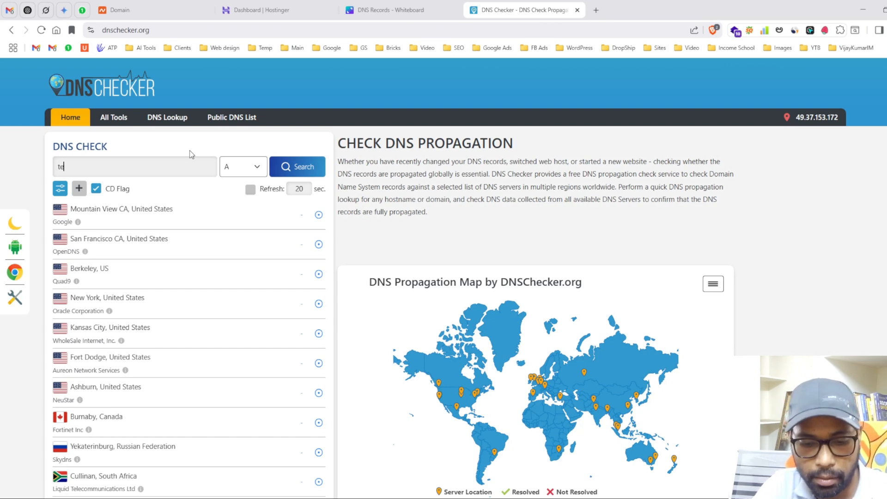
{"action": "type", "text": "lugudigita"}
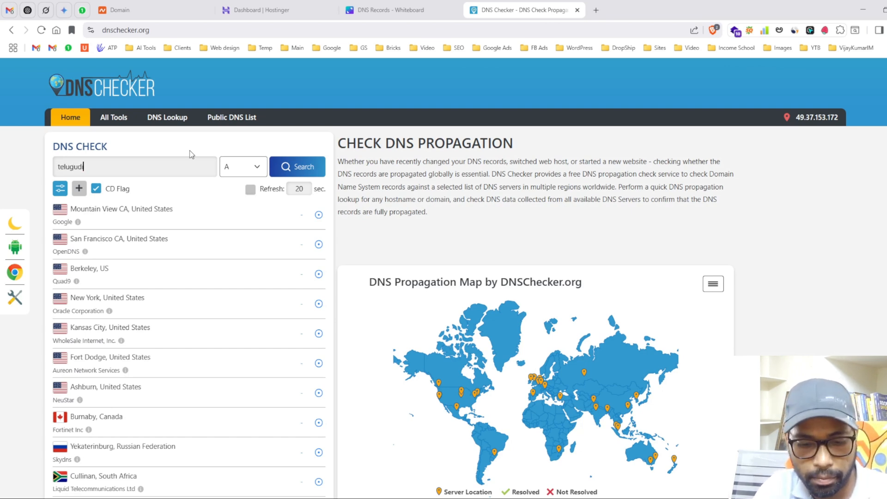
{"action": "type", "text": "lo"}
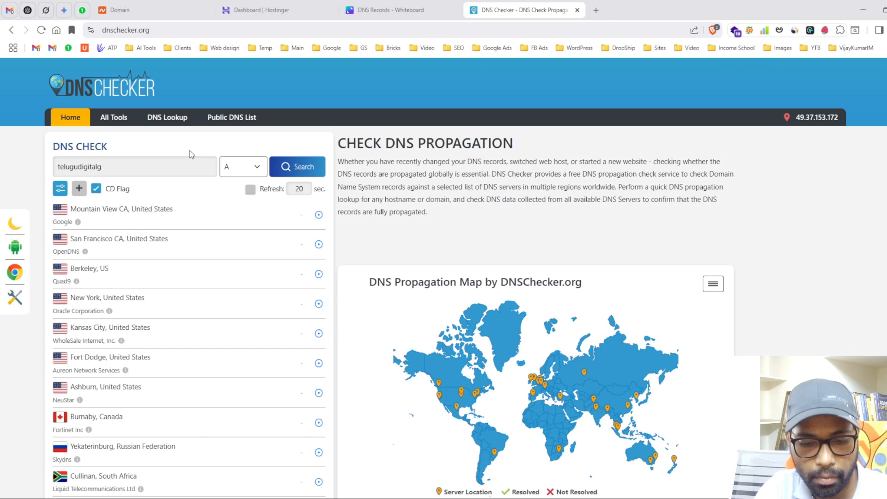
{"action": "key", "text": "BackSpace"}
{"action": "type", "text": "guru"}
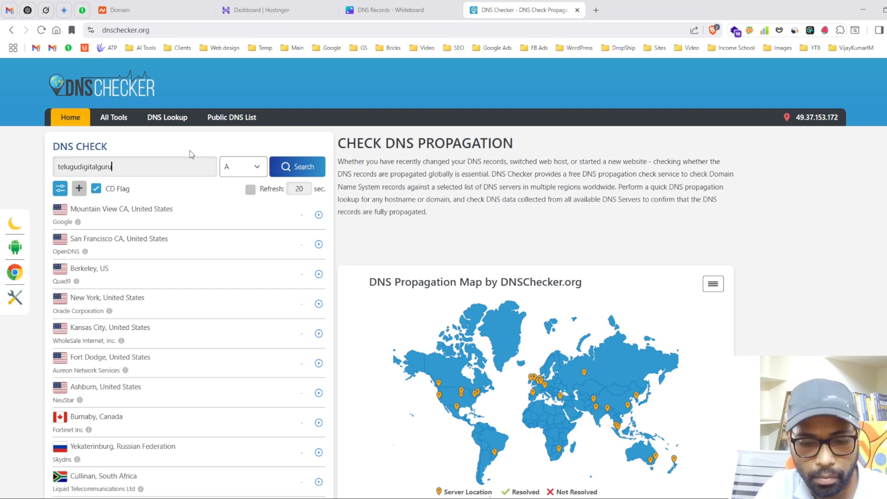
{"action": "type", "text": ".com"}
{"action": "key", "text": "Return"}
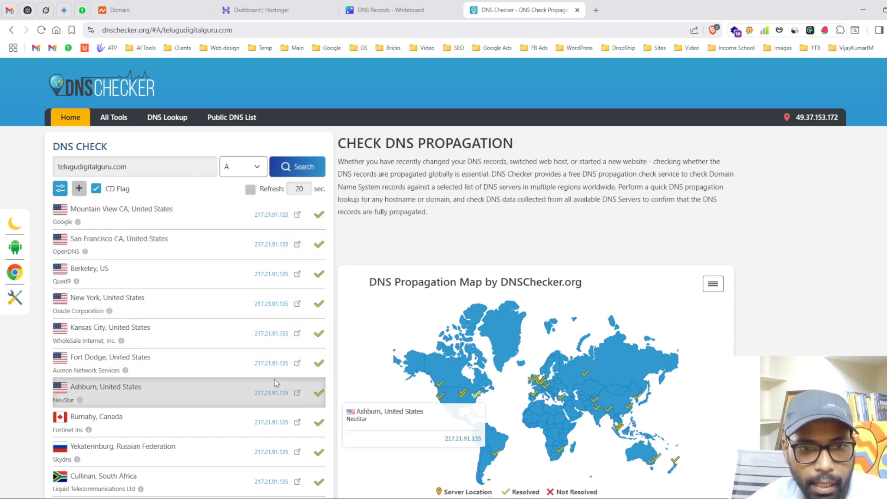
{"action": "scroll", "coordinate": [275, 378], "scroll_direction": "down", "scroll_amount": 2}
{"action": "scroll", "coordinate": [261, 272], "scroll_direction": "down", "scroll_amount": 2}
{"action": "scroll", "coordinate": [252, 268], "scroll_direction": "up", "scroll_amount": 4}
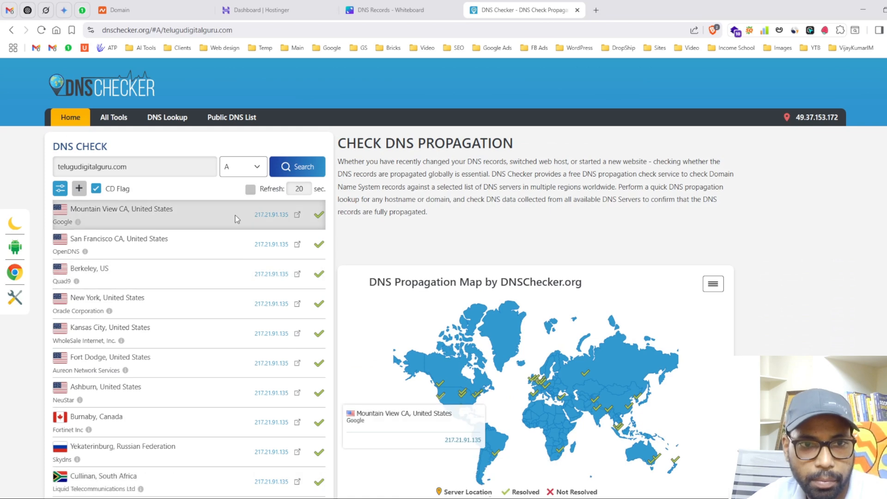
{"action": "left_click_drag", "start_coordinate": [54, 166], "coordinate": [146, 171]}
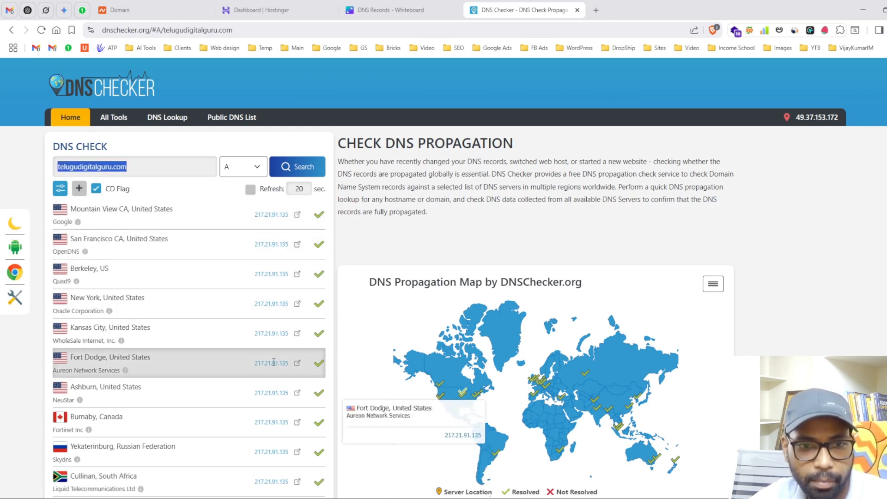
- Check the NS record propagation for telugudigitalguru.com and review the nameservers returned across all locations
{"action": "left_click", "coordinate": [247, 166]}
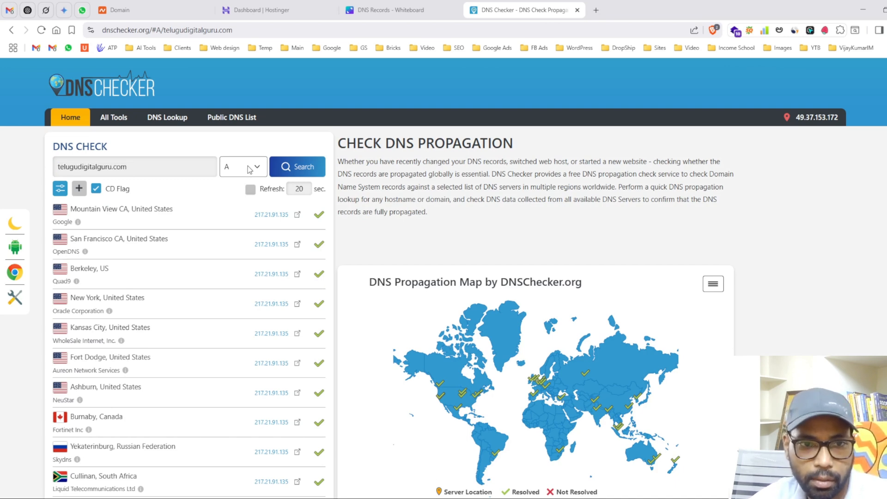
{"action": "left_click", "coordinate": [240, 229]}
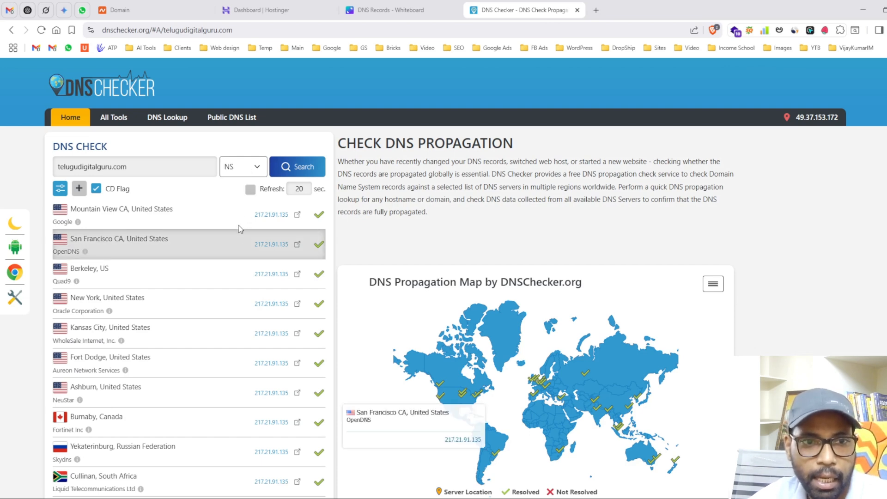
{"action": "left_click", "coordinate": [313, 169]}
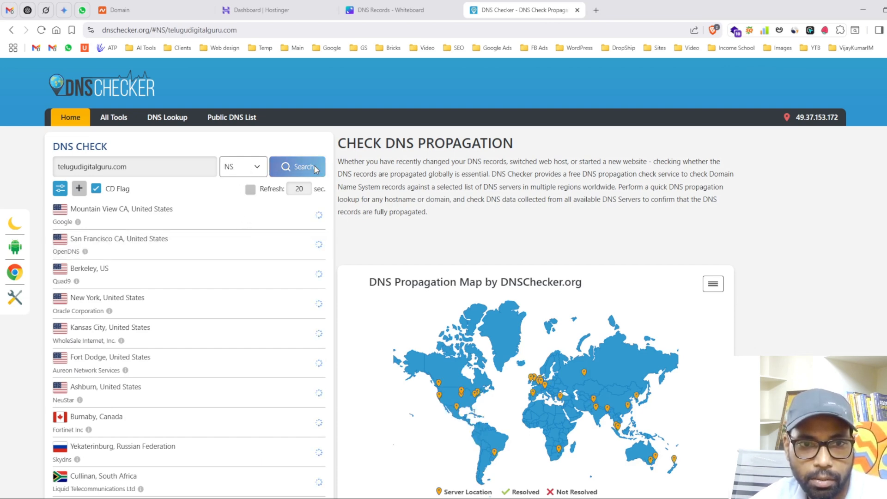
{"action": "scroll", "coordinate": [278, 172], "scroll_direction": "down", "scroll_amount": 2}
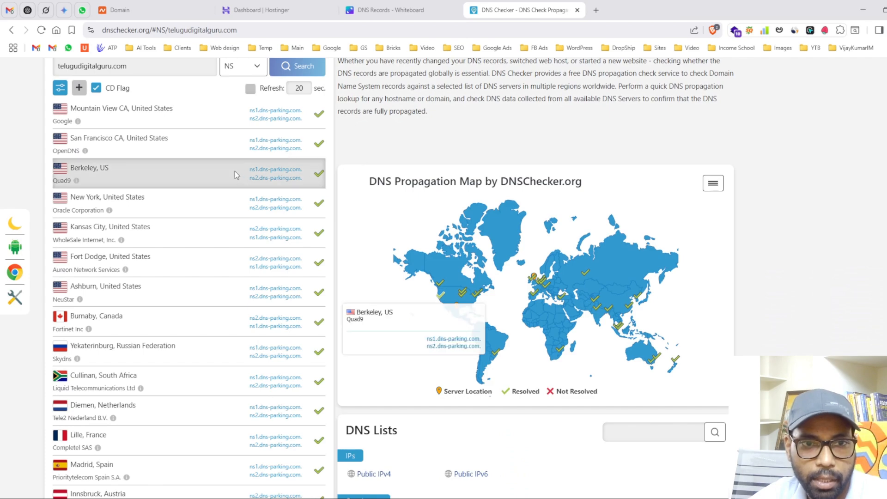
{"action": "scroll", "coordinate": [176, 175], "scroll_direction": "up", "scroll_amount": 2}
{"action": "scroll", "coordinate": [245, 207], "scroll_direction": "down", "scroll_amount": 3}
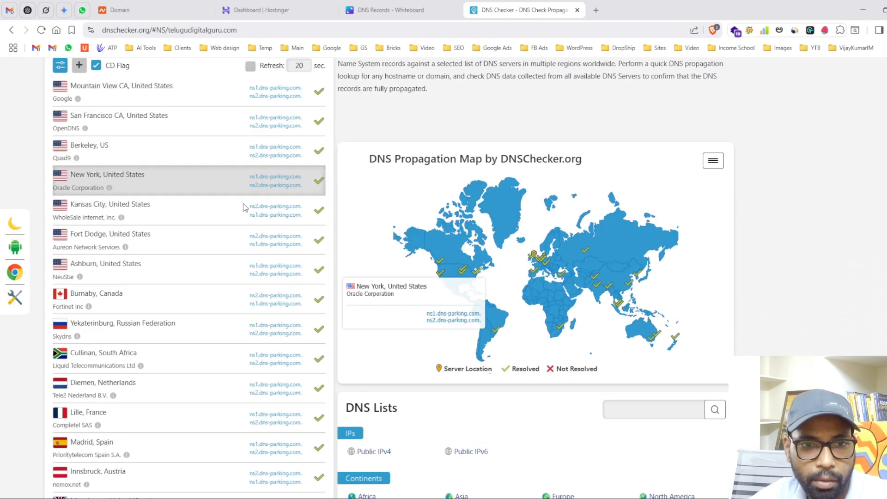
{"action": "scroll", "coordinate": [245, 207], "scroll_direction": "down", "scroll_amount": 15}
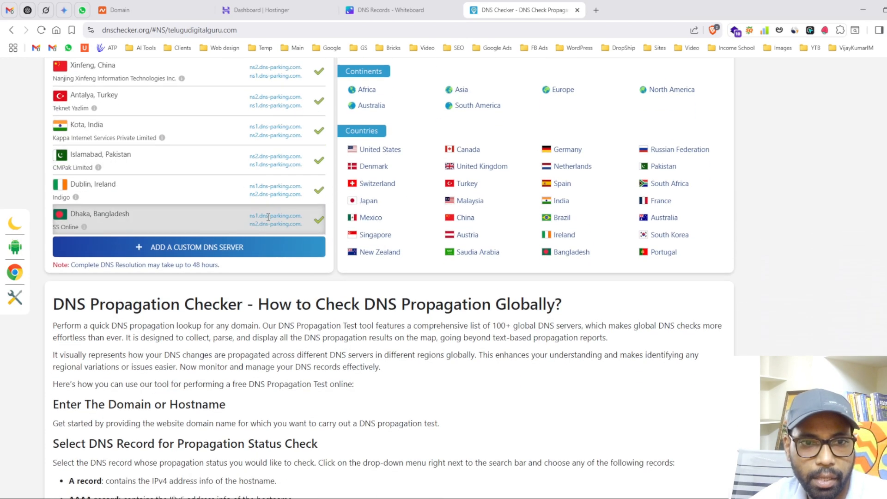
{"action": "scroll", "coordinate": [265, 194], "scroll_direction": "up", "scroll_amount": 12}
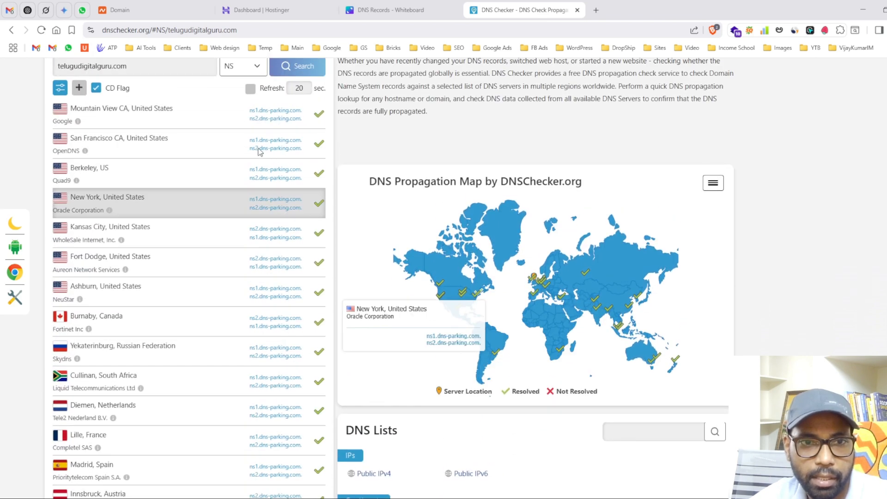
- Switch to the Hostinger dashboard and reload it to check the domain's connection status
{"action": "left_click", "coordinate": [282, 9]}
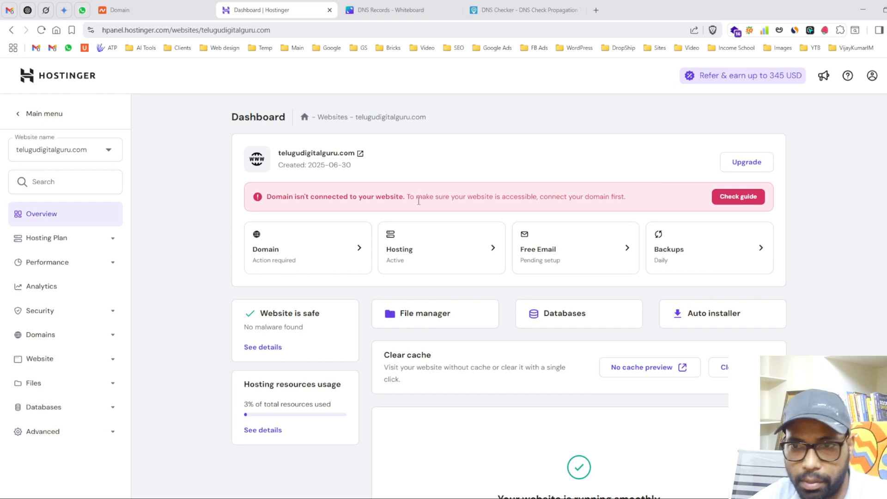
{"action": "left_click", "coordinate": [42, 30]}
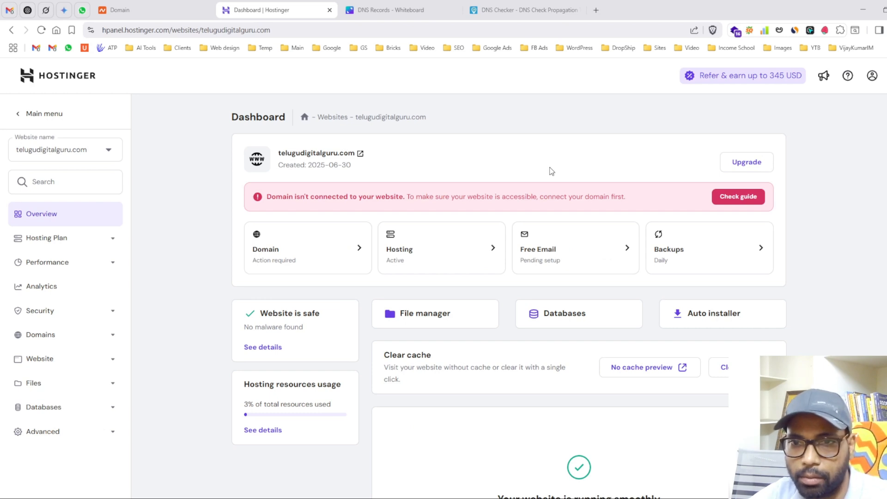
{"action": "scroll", "coordinate": [551, 171], "scroll_direction": "down", "scroll_amount": 3}
{"action": "scroll", "coordinate": [364, 302], "scroll_direction": "up", "scroll_amount": 3}
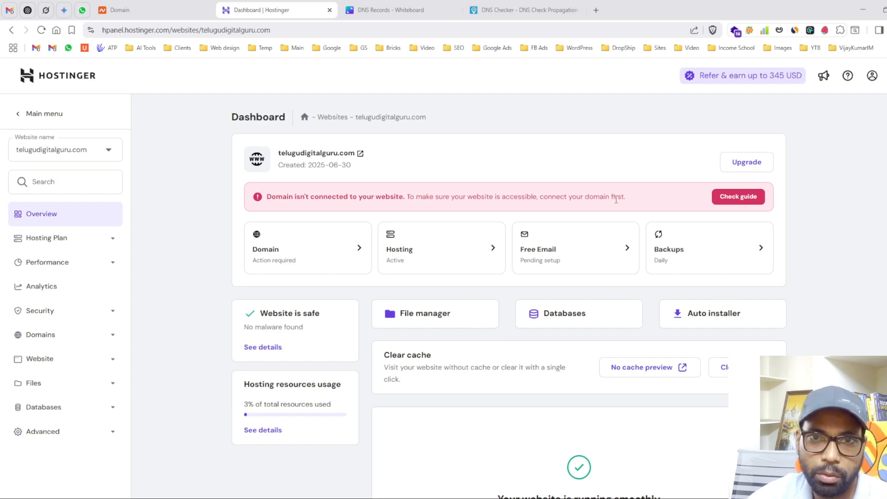
- Switch to the Canva whiteboard and review the DNS, hosting and nameserver diagram with its list of record types
{"action": "left_click", "coordinate": [390, 9]}
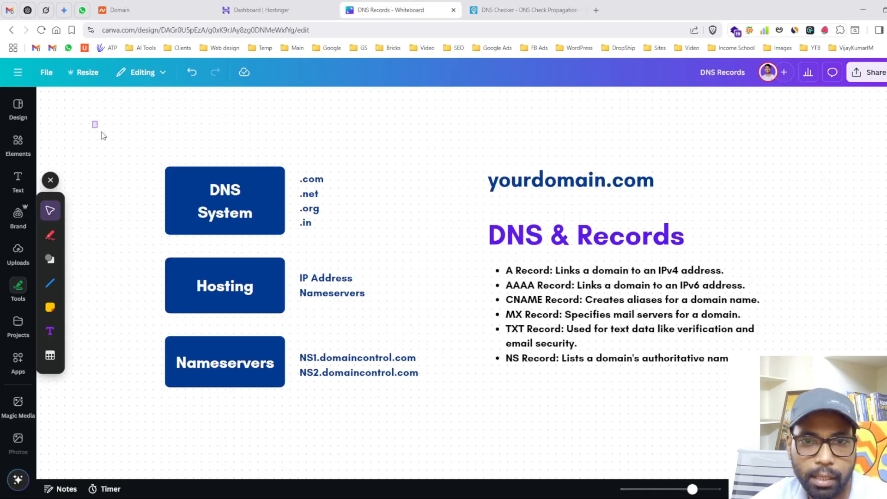
{"action": "left_click_drag", "start_coordinate": [104, 135], "coordinate": [726, 448]}
{"action": "left_click", "coordinate": [725, 448]}
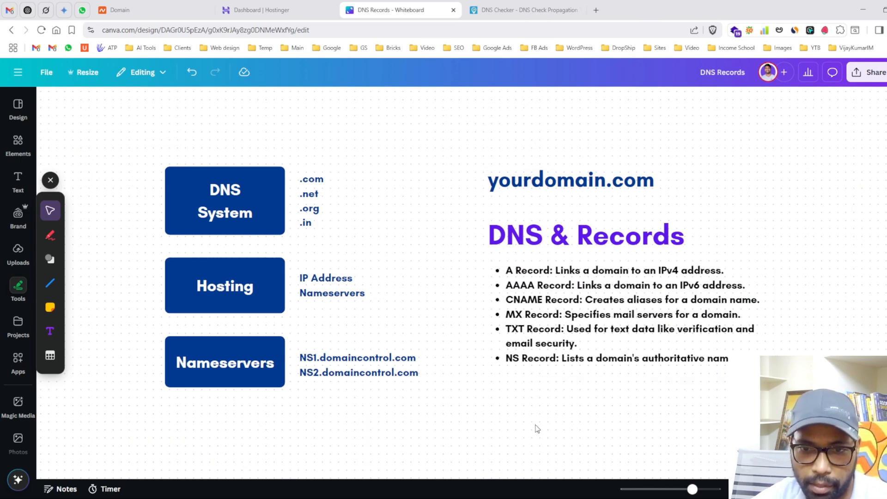
{"action": "left_click", "coordinate": [553, 360]}
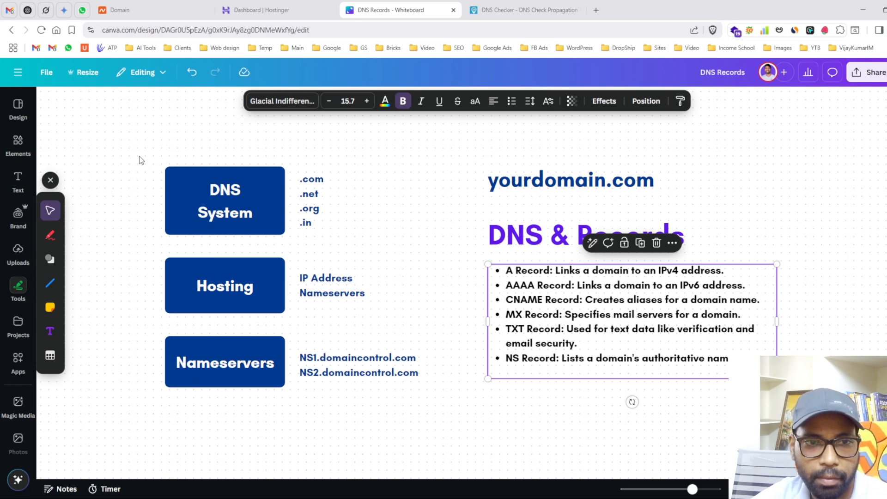
{"action": "left_click_drag", "start_coordinate": [140, 159], "coordinate": [524, 422]}
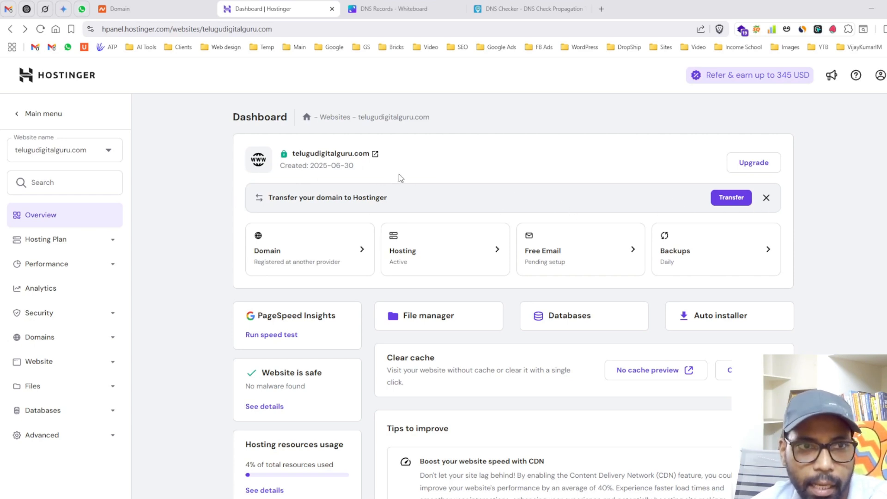
- Switch to DNS Checker and rerun the NS record check for telugudigitalguru.com
{"action": "left_click", "coordinate": [527, 8]}
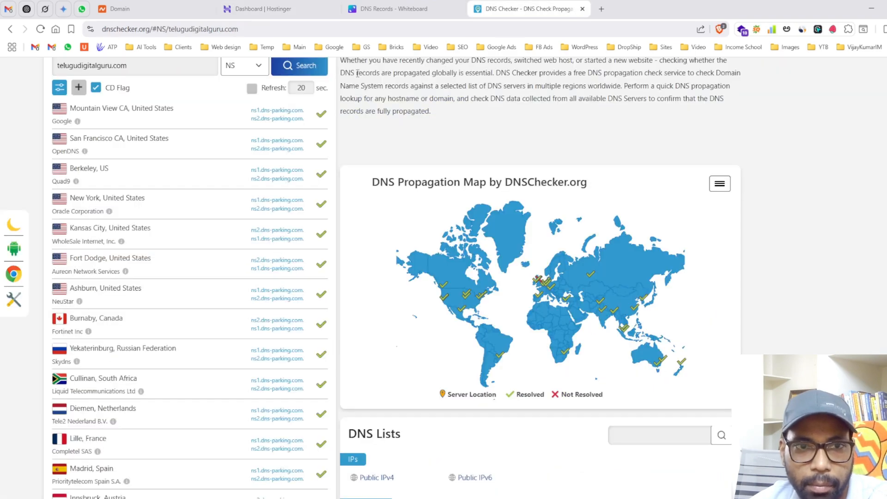
{"action": "left_click", "coordinate": [289, 74]}
{"action": "scroll", "coordinate": [249, 178], "scroll_direction": "up", "scroll_amount": 2}
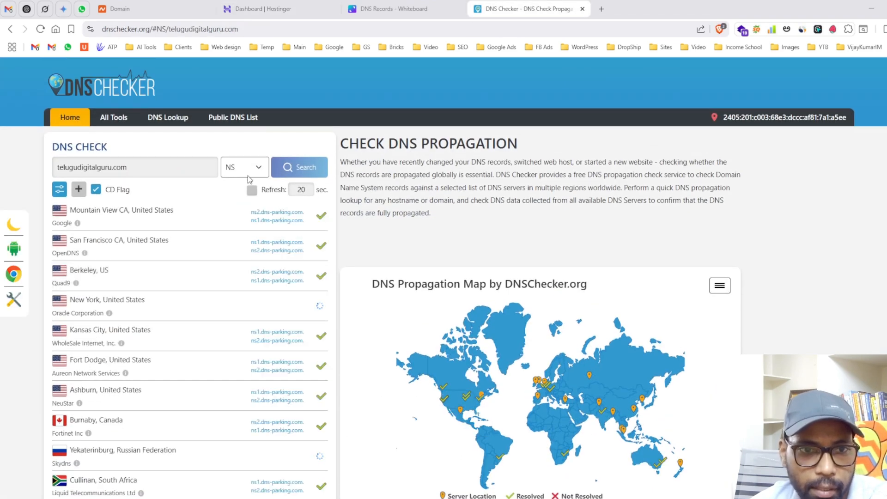
- Change the record type of the telugudigitalguru.com DNS check to A and look over the propagation page
{"action": "left_click", "coordinate": [248, 175]}
{"action": "left_click", "coordinate": [242, 183]}
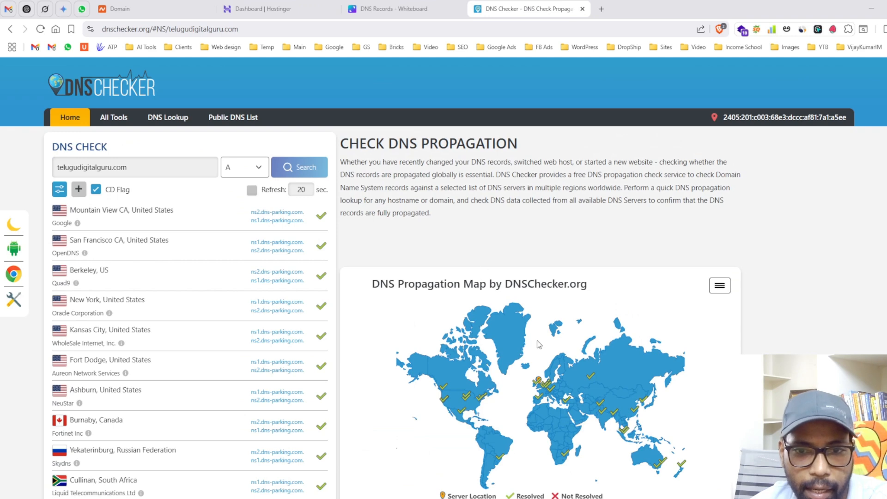
{"action": "scroll", "coordinate": [538, 344], "scroll_direction": "down", "scroll_amount": 2}
{"action": "scroll", "coordinate": [419, 224], "scroll_direction": "up", "scroll_amount": 2}
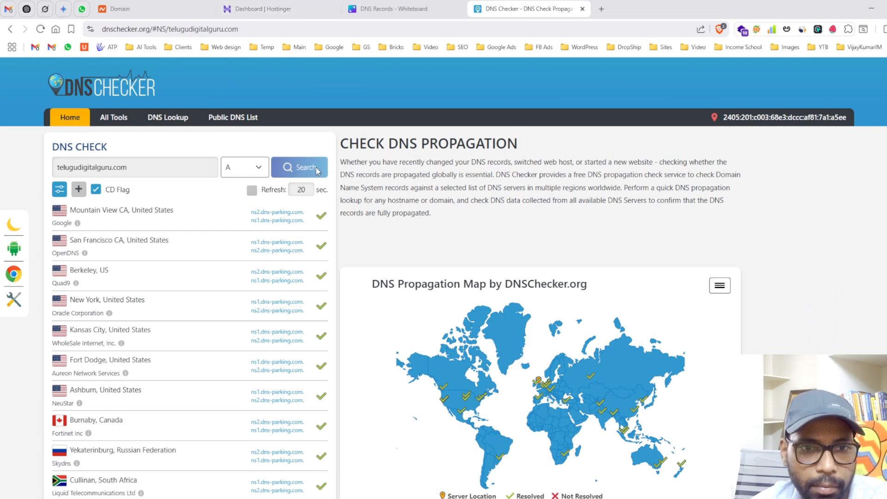
- Switch to the Hostinger dashboard and open the DNS zone editor for telugudigitalguru.com
{"action": "left_click", "coordinate": [263, 8]}
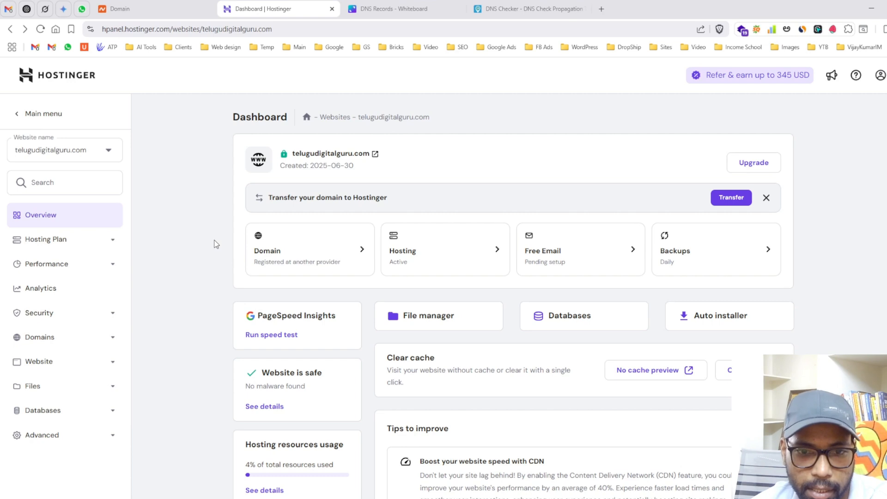
{"action": "scroll", "coordinate": [212, 240], "scroll_direction": "down", "scroll_amount": 2}
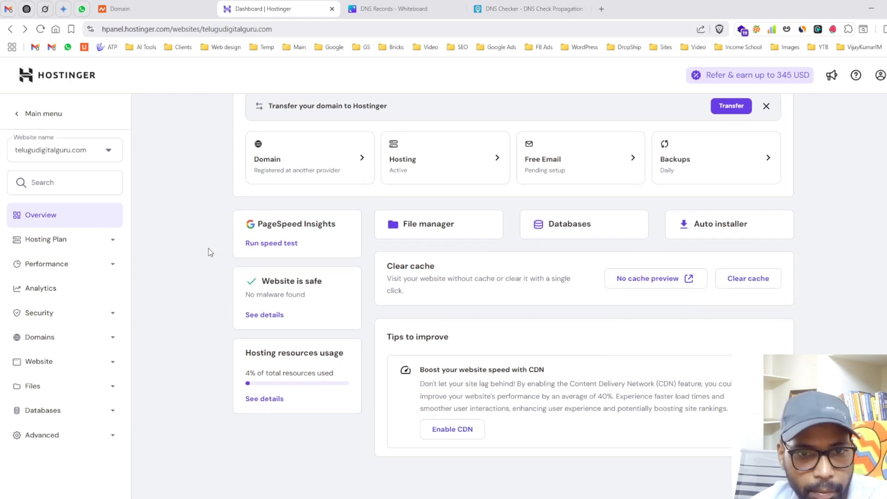
{"action": "left_click", "coordinate": [112, 441]}
{"action": "left_click", "coordinate": [71, 459]}
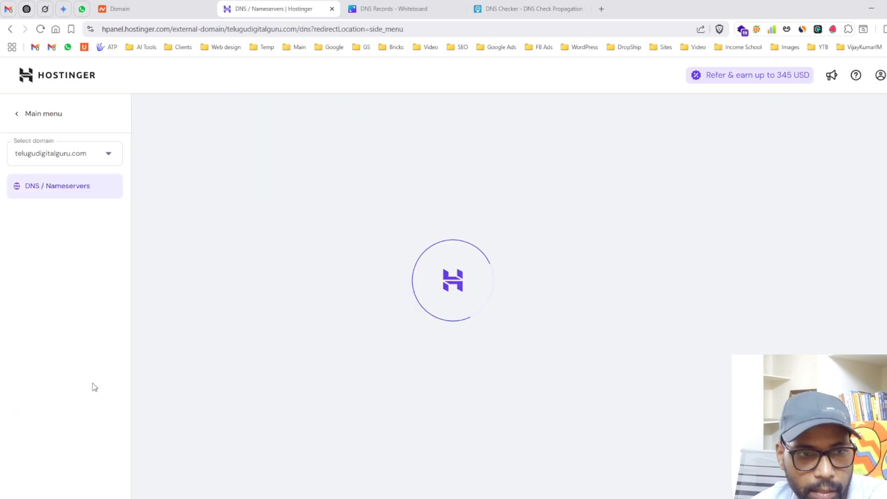
- Review the domain's DNS record list and examine the root domain's A record and its IP address
{"action": "scroll", "coordinate": [254, 221], "scroll_direction": "down", "scroll_amount": 3}
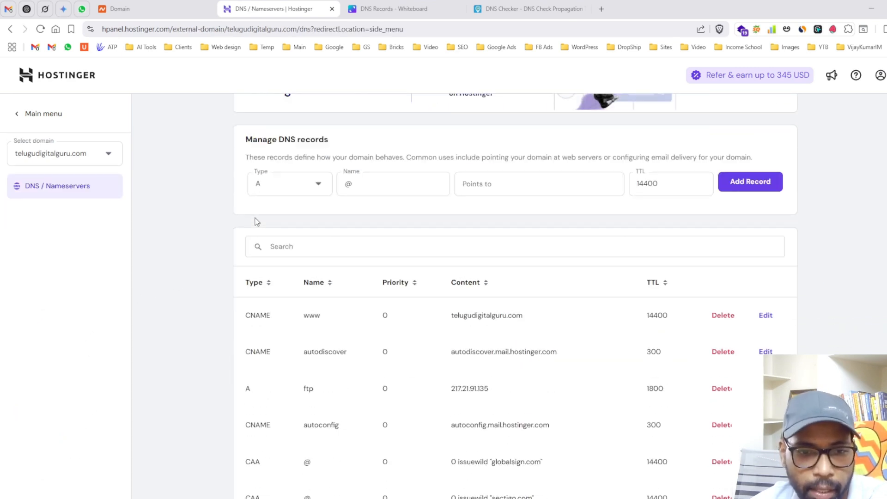
{"action": "scroll", "coordinate": [210, 214], "scroll_direction": "down", "scroll_amount": 10}
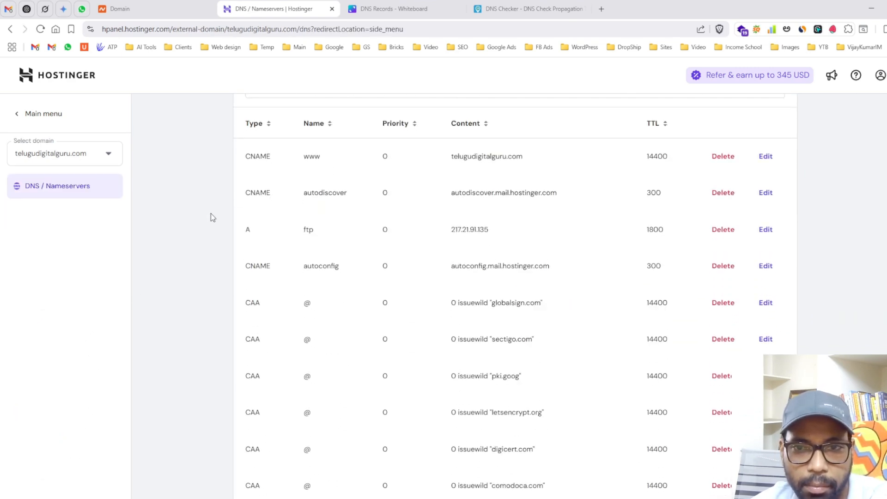
{"action": "scroll", "coordinate": [215, 217], "scroll_direction": "down", "scroll_amount": 2}
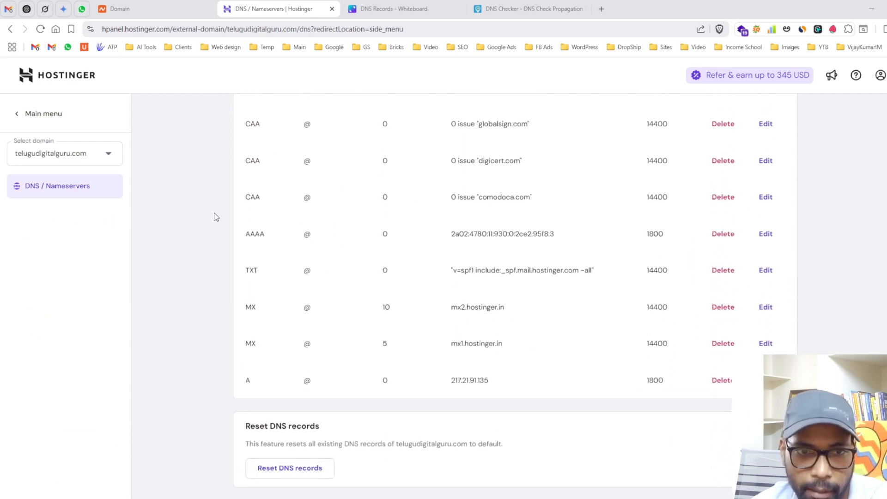
{"action": "scroll", "coordinate": [216, 217], "scroll_direction": "up", "scroll_amount": 2}
{"action": "scroll", "coordinate": [216, 231], "scroll_direction": "down", "scroll_amount": 3}
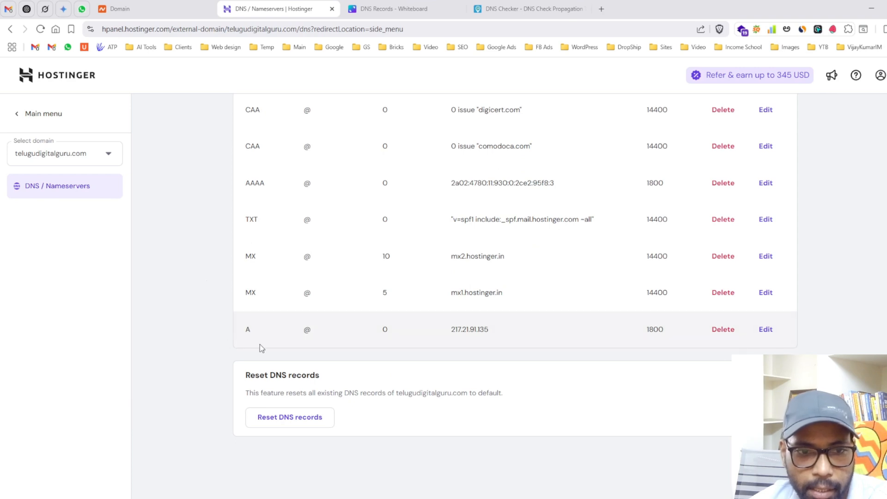
{"action": "left_click_drag", "start_coordinate": [245, 330], "coordinate": [291, 333]}
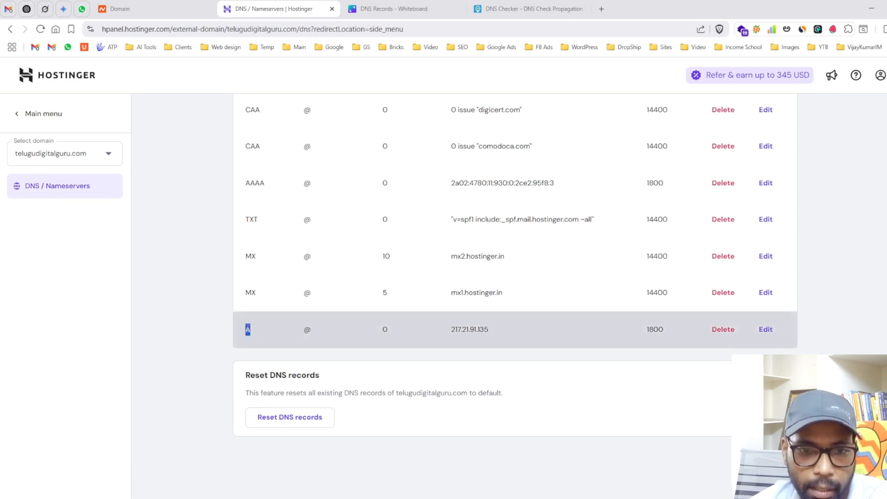
{"action": "left_click_drag", "start_coordinate": [502, 337], "coordinate": [423, 341]}
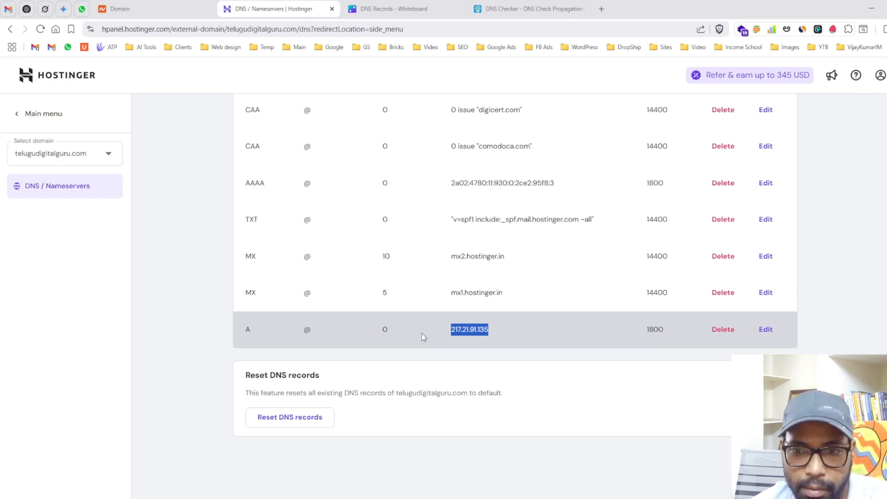
{"action": "double_click", "coordinate": [472, 329]}
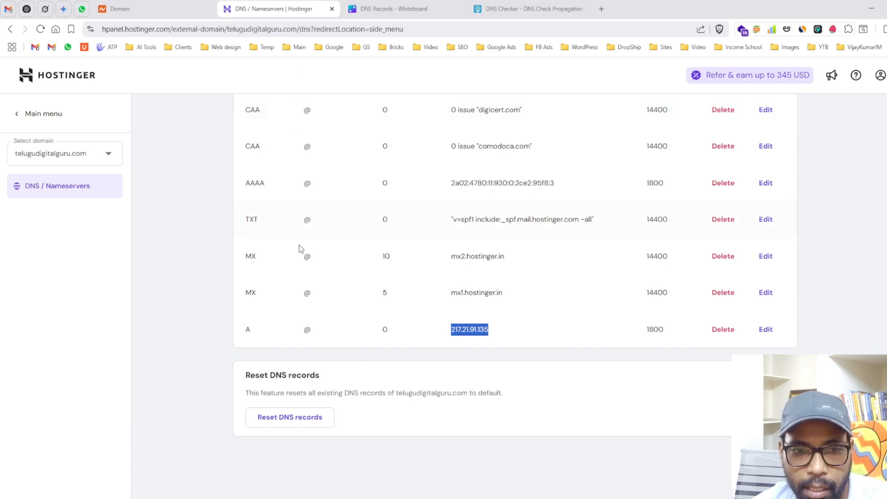
{"action": "left_click", "coordinate": [471, 328]}
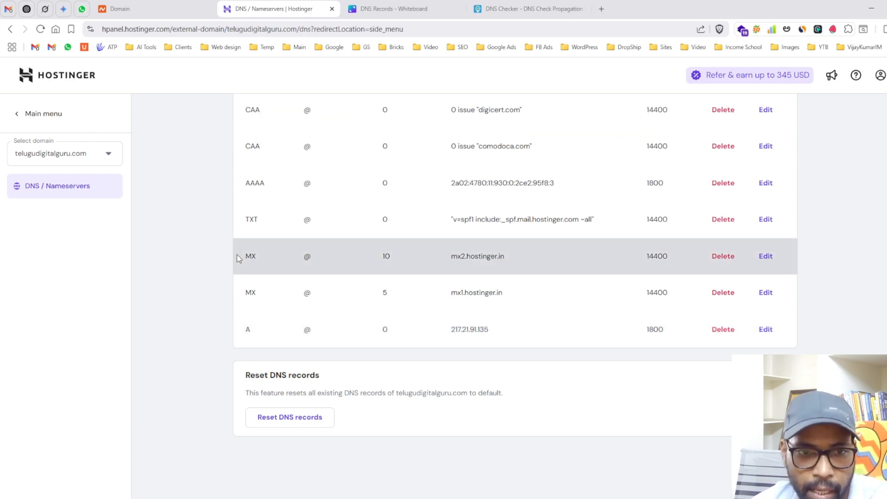
- Examine the two MX records and the TXT record with its SPF content
{"action": "left_click_drag", "start_coordinate": [238, 258], "coordinate": [565, 298]}
{"action": "left_click", "coordinate": [563, 296]}
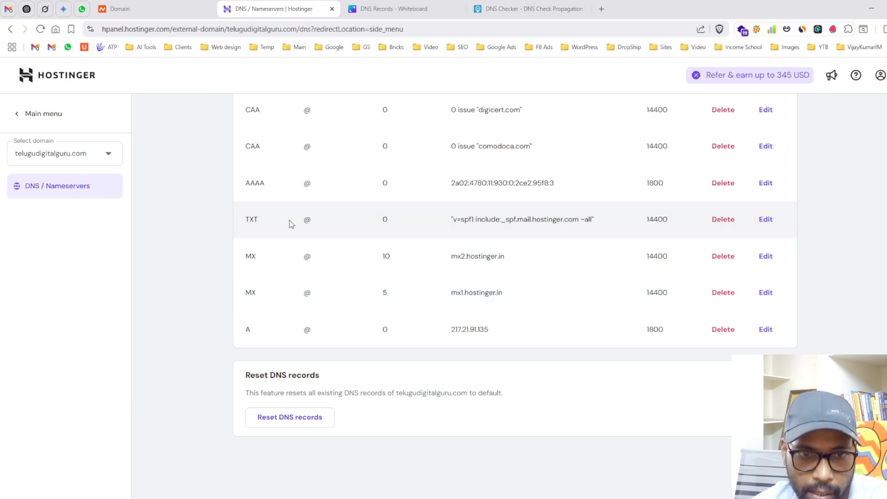
{"action": "left_click_drag", "start_coordinate": [241, 219], "coordinate": [618, 238]}
{"action": "left_click", "coordinate": [618, 239]}
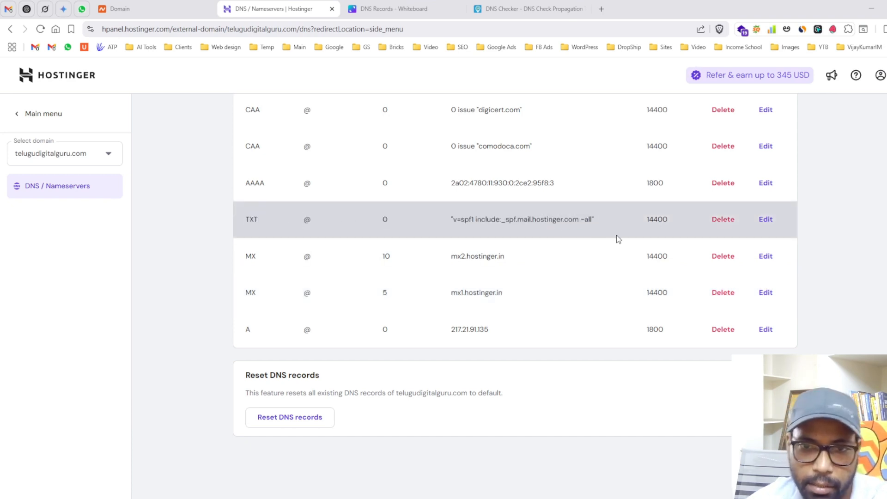
{"action": "scroll", "coordinate": [618, 239], "scroll_direction": "up", "scroll_amount": 2}
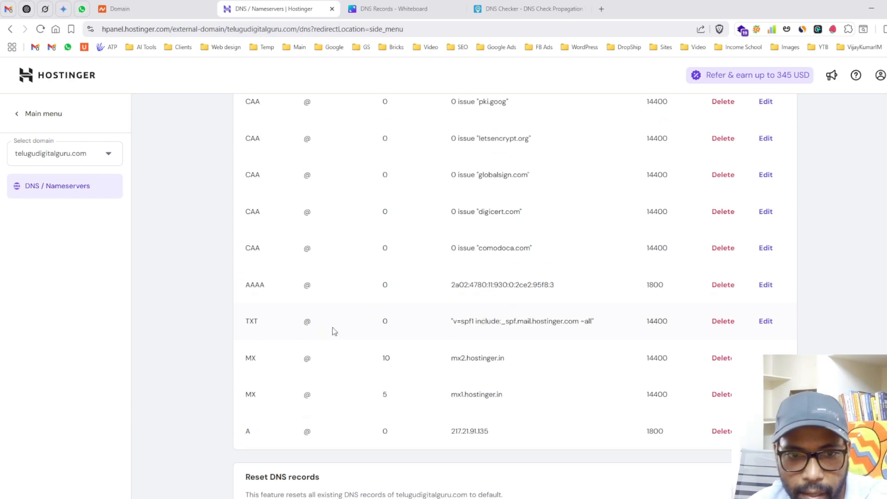
{"action": "double_click", "coordinate": [251, 321]}
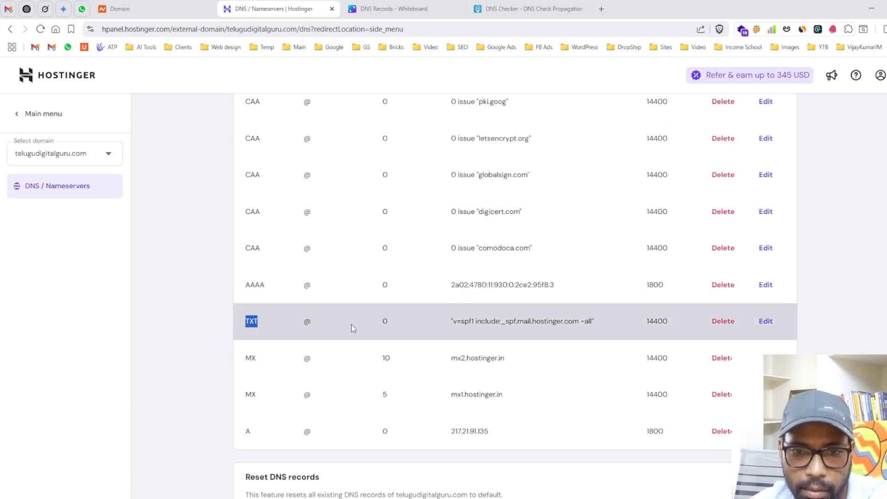
{"action": "left_click_drag", "start_coordinate": [451, 322], "coordinate": [604, 328]}
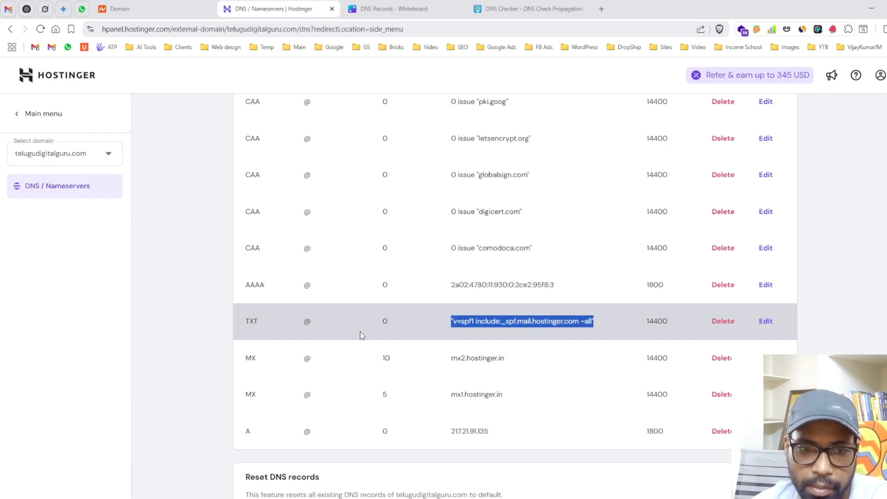
{"action": "left_click", "coordinate": [244, 325]}
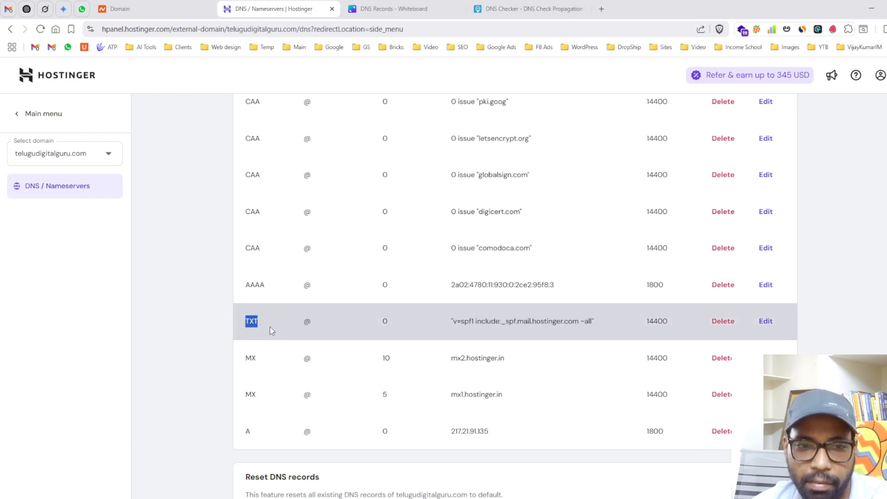
- Examine the AAAA record's IPv6 address and compare it with the root A record's IPv4 address
{"action": "double_click", "coordinate": [246, 288]}
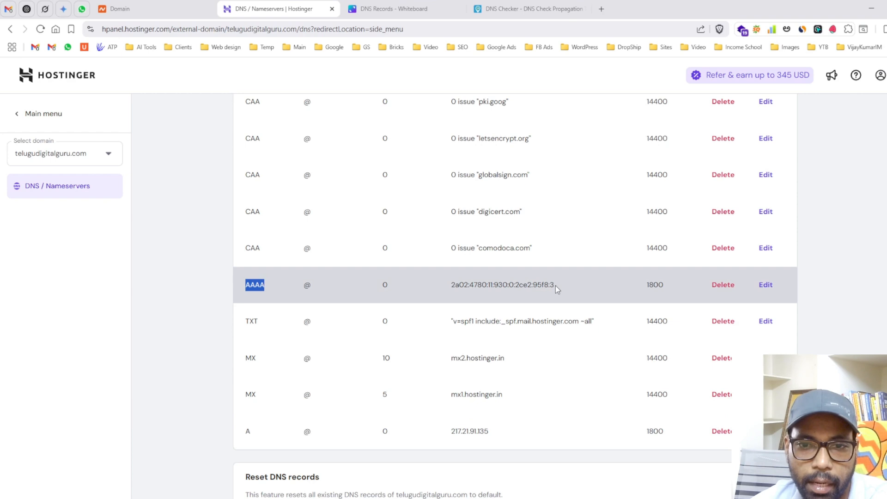
{"action": "left_click_drag", "start_coordinate": [556, 286], "coordinate": [455, 291]}
{"action": "double_click", "coordinate": [454, 290]}
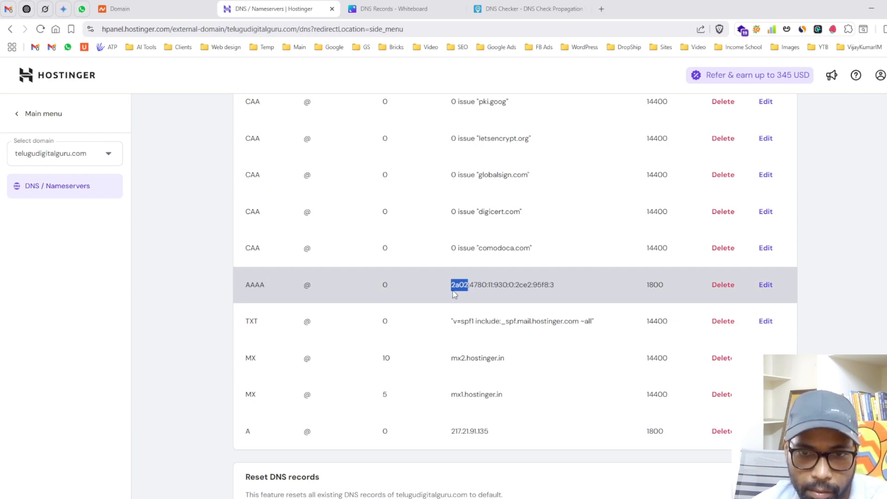
{"action": "left_click", "coordinate": [455, 294]}
{"action": "left_click_drag", "start_coordinate": [452, 431], "coordinate": [499, 436]}
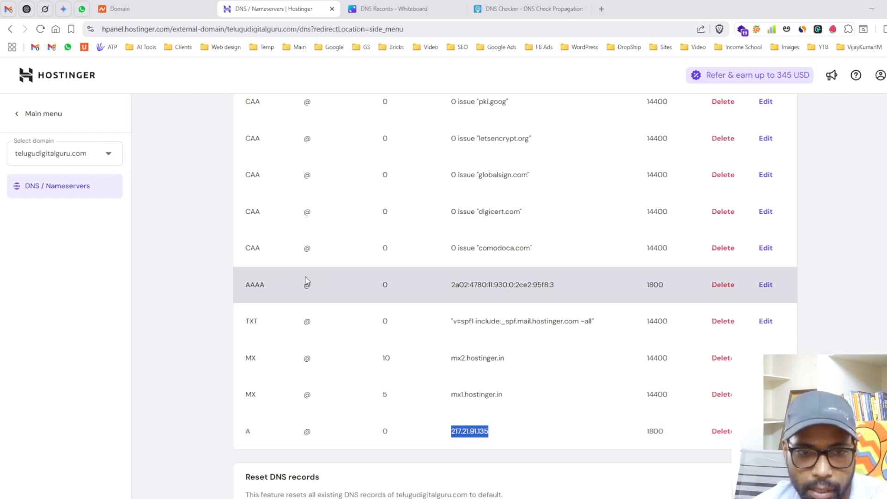
{"action": "left_click_drag", "start_coordinate": [242, 280], "coordinate": [425, 289]}
{"action": "double_click", "coordinate": [491, 291]}
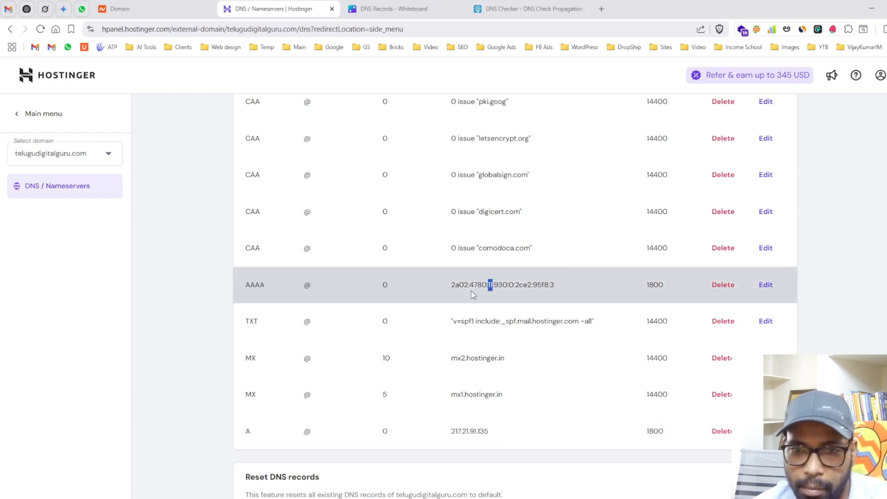
{"action": "left_click", "coordinate": [470, 291]}
{"action": "double_click", "coordinate": [470, 291]}
{"action": "left_click", "coordinate": [522, 293]}
{"action": "left_click_drag", "start_coordinate": [562, 289], "coordinate": [452, 292]}
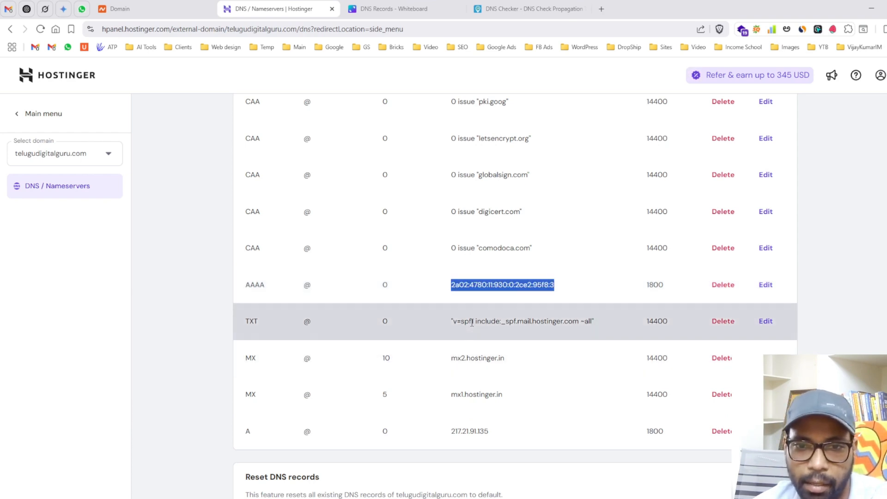
- Examine the www CNAME record, including its type, name and target domain
{"action": "scroll", "coordinate": [472, 321], "scroll_direction": "up", "scroll_amount": 3}
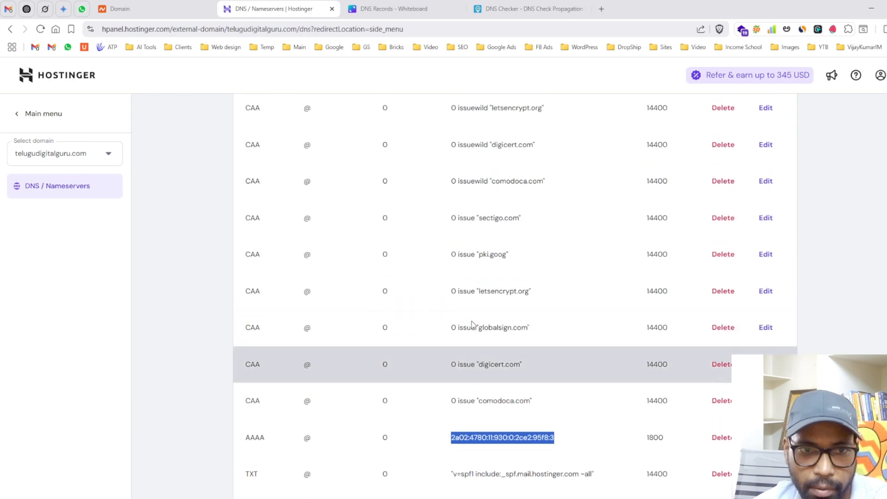
{"action": "scroll", "coordinate": [360, 332], "scroll_direction": "up", "scroll_amount": 5}
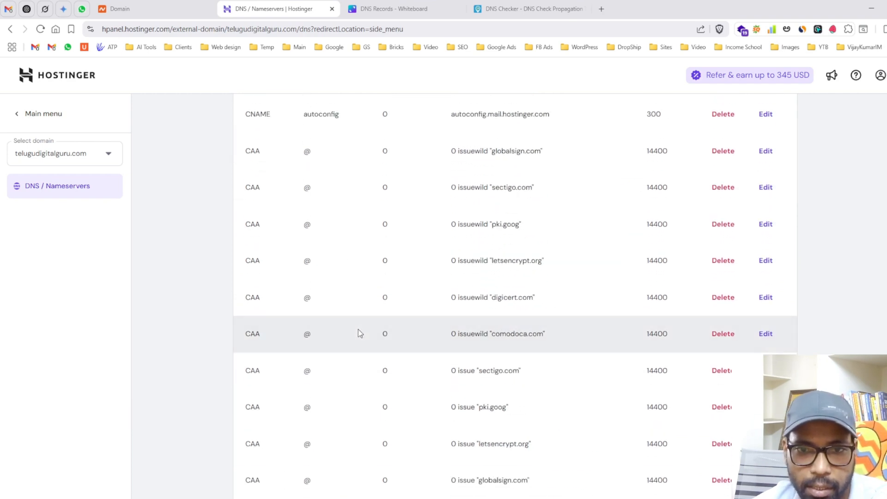
{"action": "scroll", "coordinate": [363, 327], "scroll_direction": "up", "scroll_amount": 2}
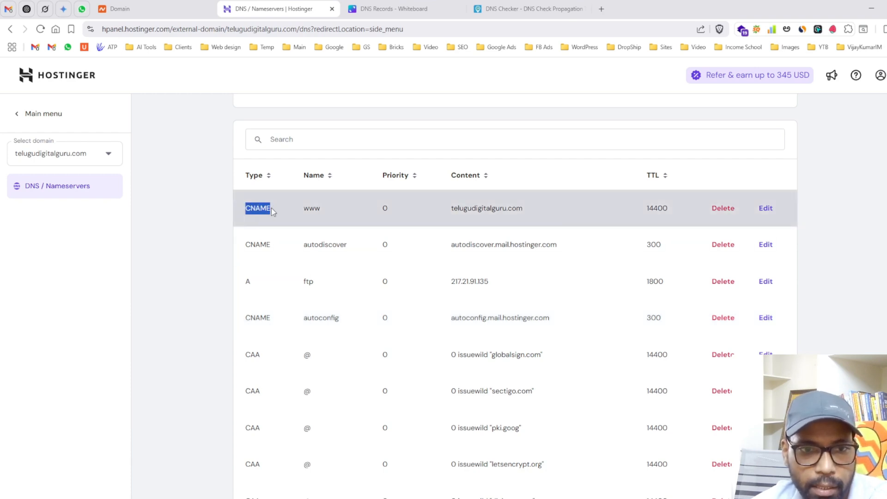
{"action": "double_click", "coordinate": [312, 208]}
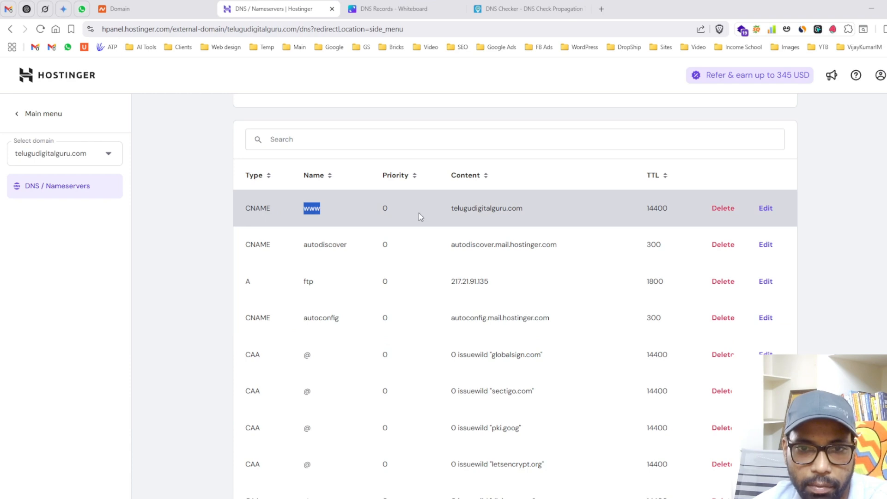
{"action": "left_click_drag", "start_coordinate": [448, 208], "coordinate": [525, 209]}
{"action": "left_click", "coordinate": [443, 206]}
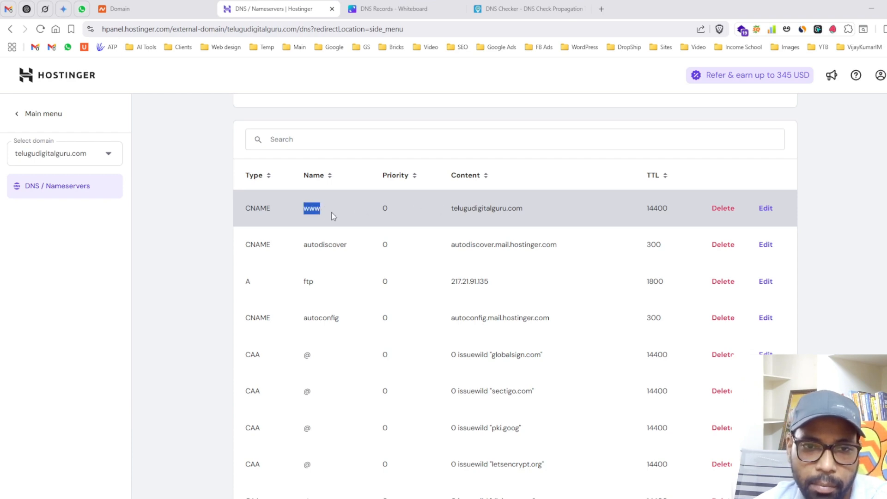
{"action": "left_click_drag", "start_coordinate": [449, 208], "coordinate": [547, 210]}
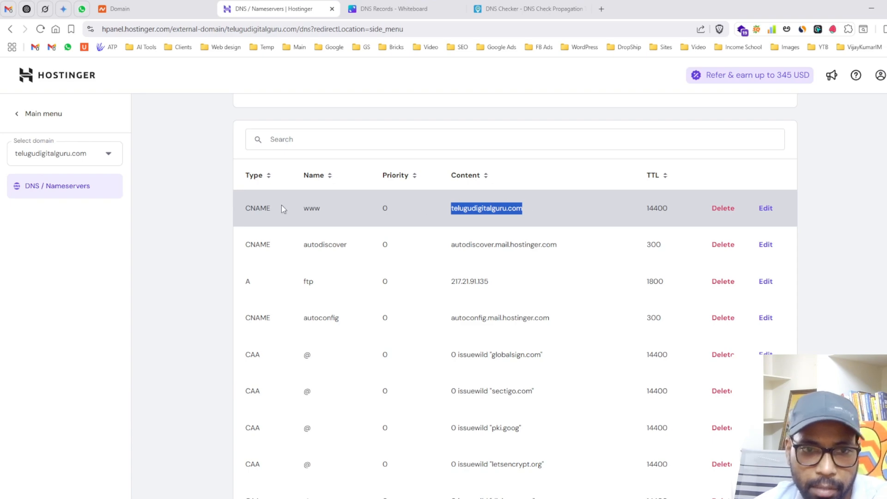
{"action": "left_click_drag", "start_coordinate": [248, 209], "coordinate": [297, 217]}
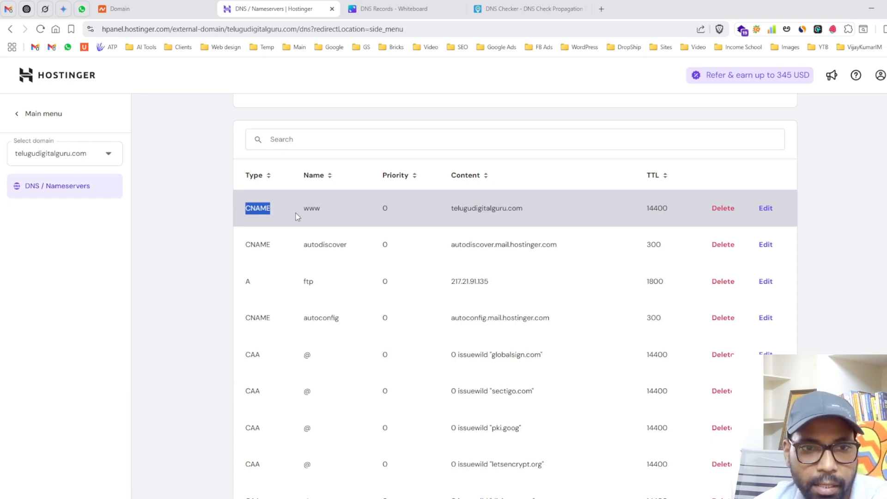
- Check the record type definitions on the Canva whiteboard and return to the Manage DNS records section in Hostinger
{"action": "left_click", "coordinate": [392, 9]}
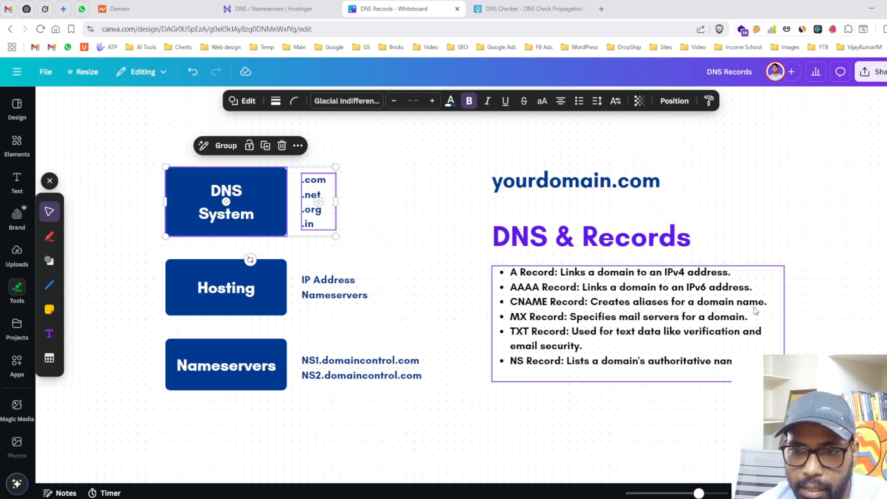
{"action": "left_click", "coordinate": [280, 10]}
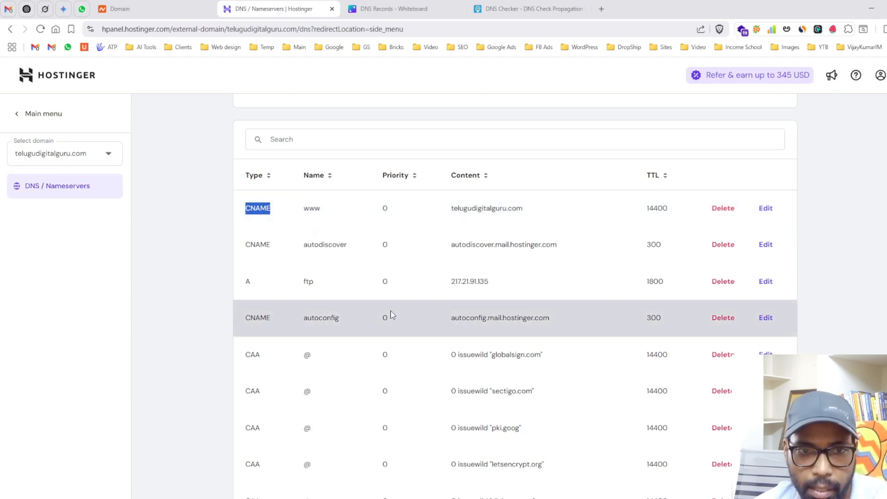
{"action": "scroll", "coordinate": [390, 314], "scroll_direction": "up", "scroll_amount": 5}
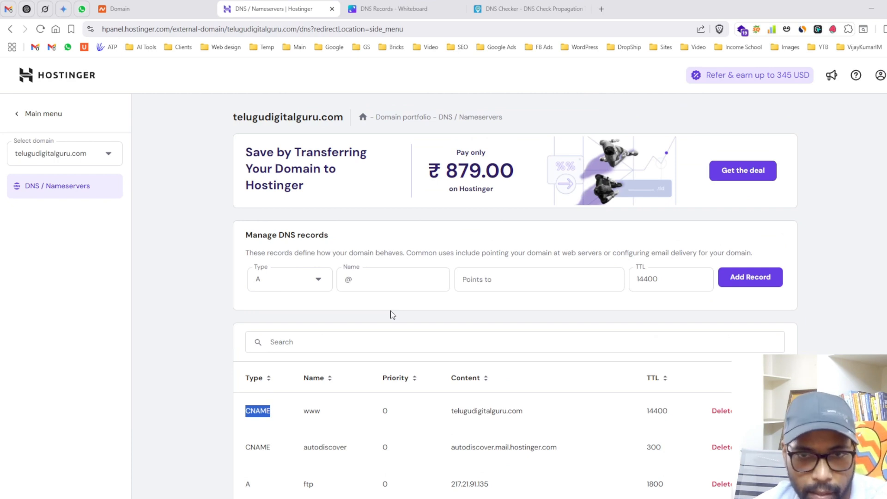
{"action": "scroll", "coordinate": [389, 310], "scroll_direction": "down", "scroll_amount": 1}
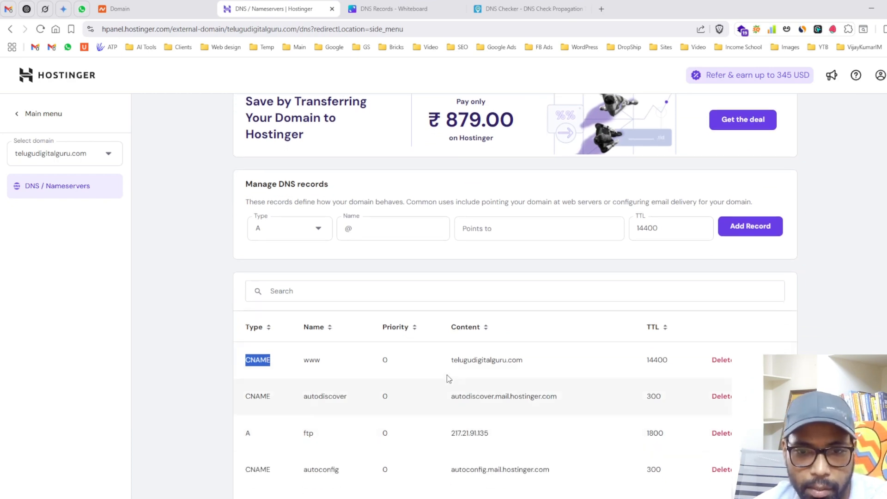
- Enter learn.telugudigitalguru.com as the name of a new A record, reusing the domain from the www record's content
{"action": "left_click_drag", "start_coordinate": [449, 360], "coordinate": [531, 368]}
{"action": "key", "text": "ctrl+c"}
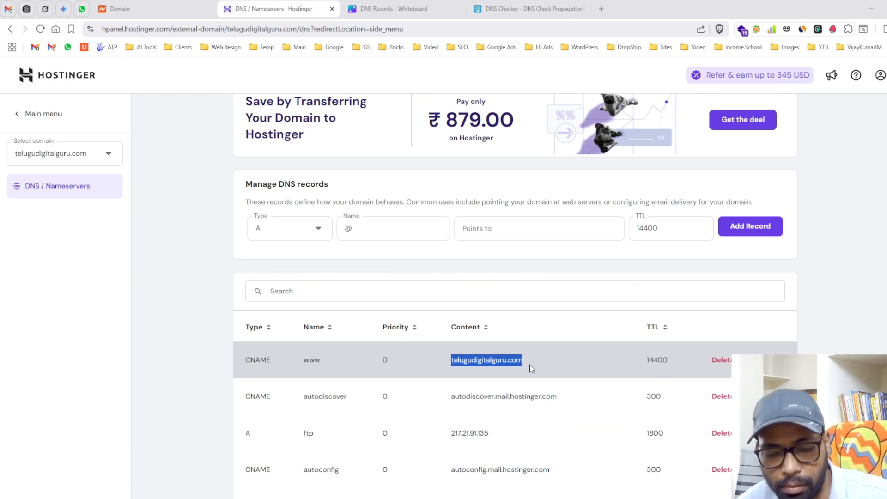
{"action": "left_click", "coordinate": [390, 233]}
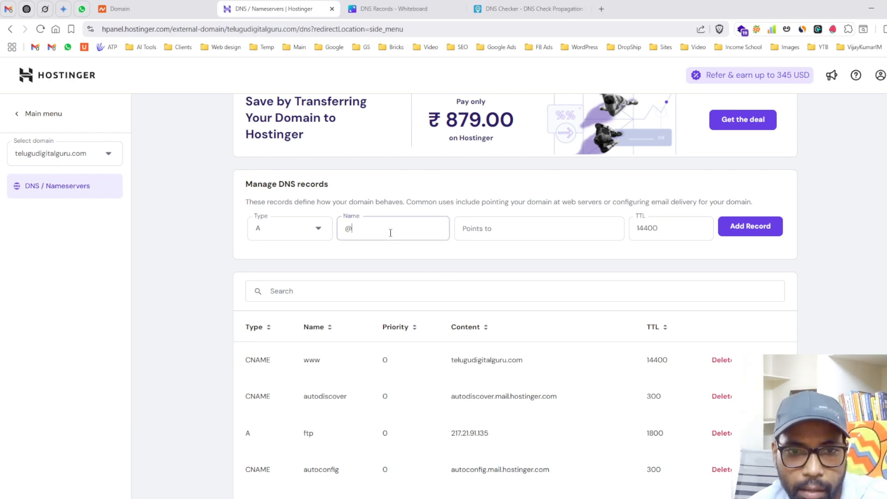
{"action": "key", "text": "BackSpace"}
{"action": "type", "text": "lea"}
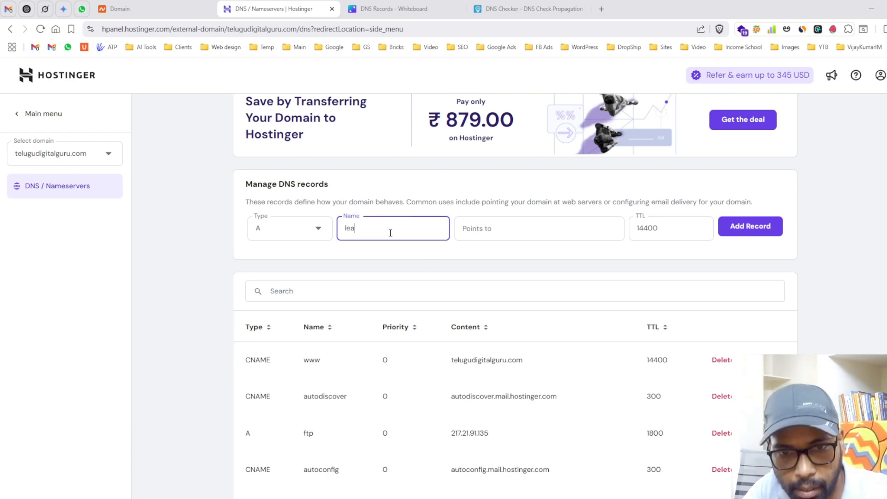
{"action": "type", "text": "rn."}
{"action": "key", "text": "ctrl+v"}
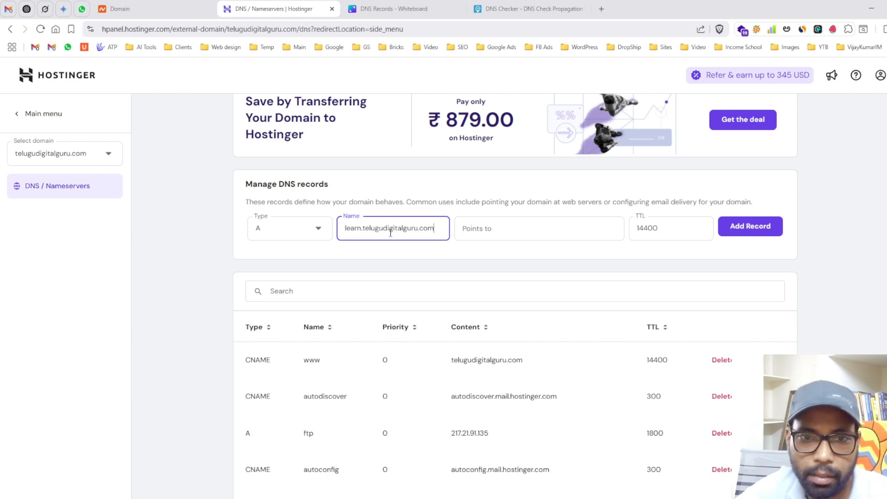
- Point the new A record to 217.21.91.135, the ftp record's address, and confirm adding it as an additional A record
{"action": "left_click", "coordinate": [476, 226]}
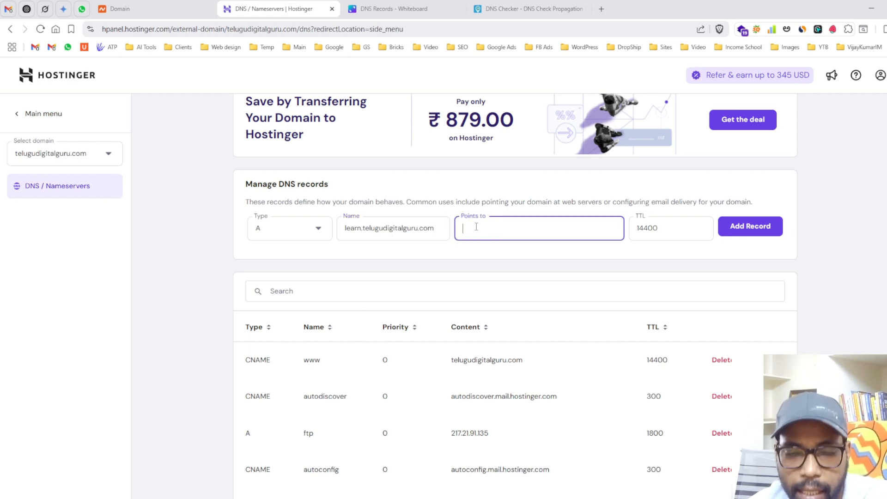
{"action": "scroll", "coordinate": [476, 227], "scroll_direction": "down", "scroll_amount": 1}
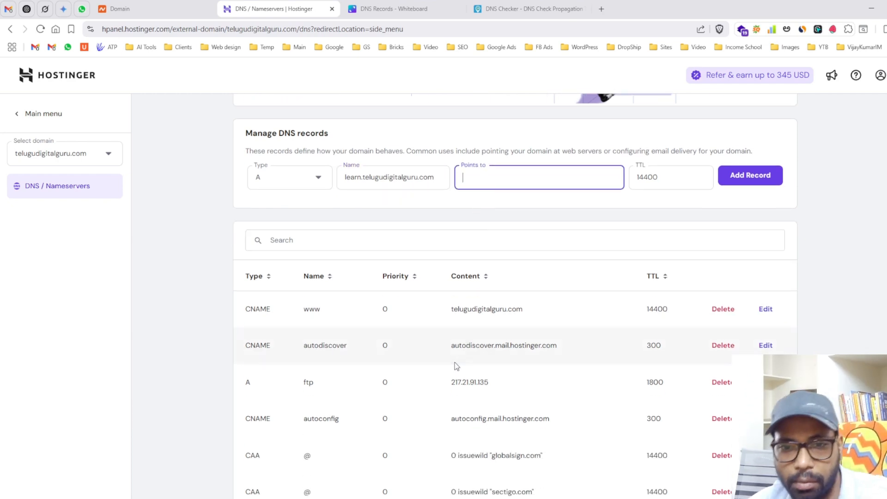
{"action": "left_click_drag", "start_coordinate": [451, 393], "coordinate": [505, 391]}
{"action": "key", "text": "ctrl+c"}
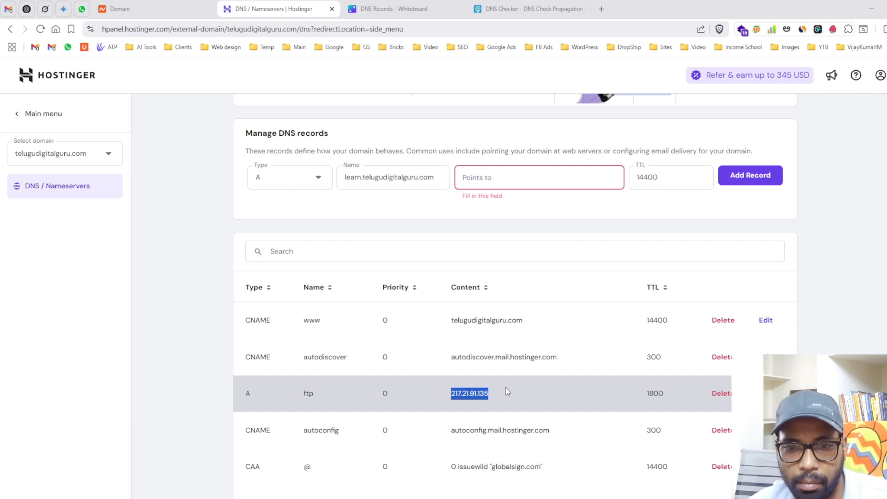
{"action": "left_click", "coordinate": [504, 185]}
{"action": "key", "text": "ctrl+v"}
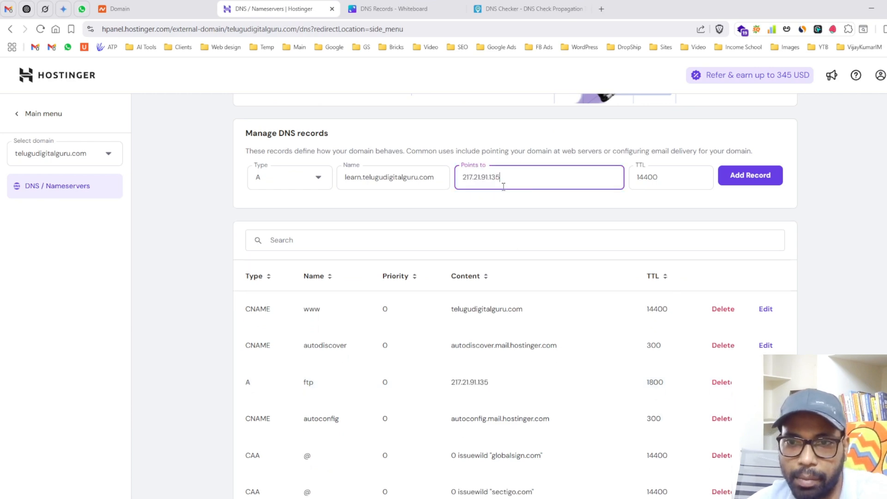
{"action": "left_click", "coordinate": [742, 187]}
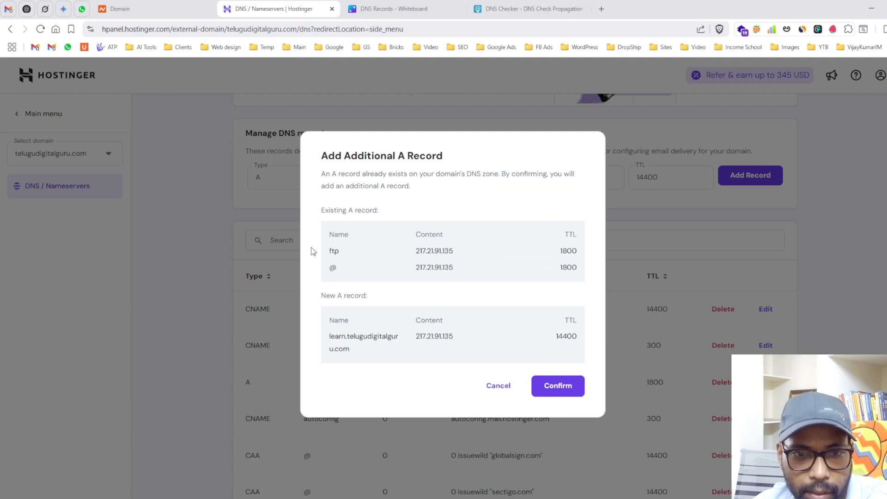
{"action": "left_click", "coordinate": [554, 387]}
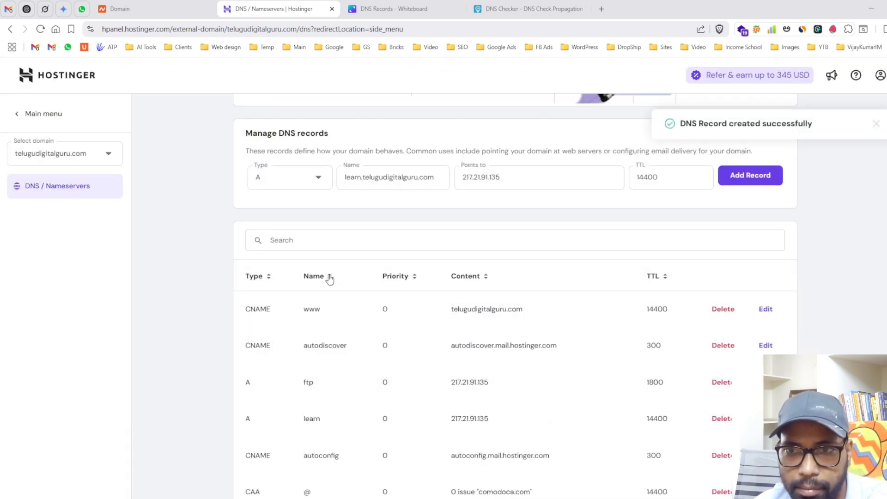
{"action": "left_click_drag", "start_coordinate": [685, 123], "coordinate": [795, 135]}
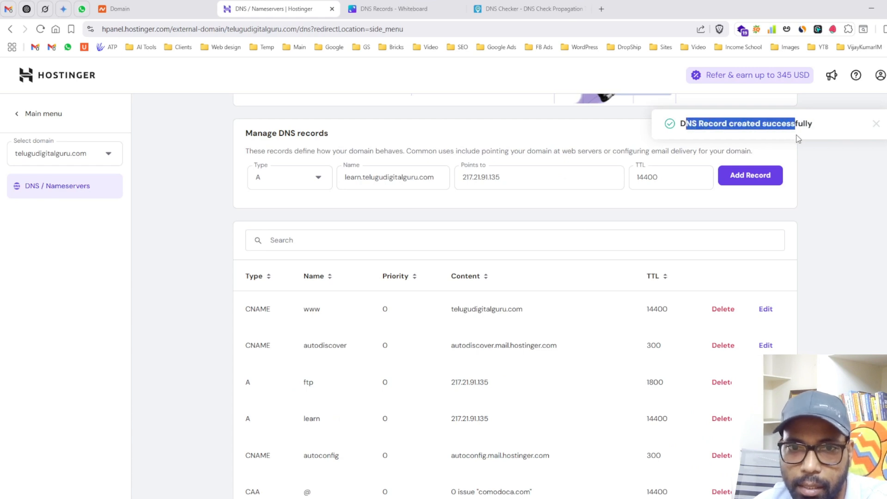
{"action": "left_click", "coordinate": [218, 215]}
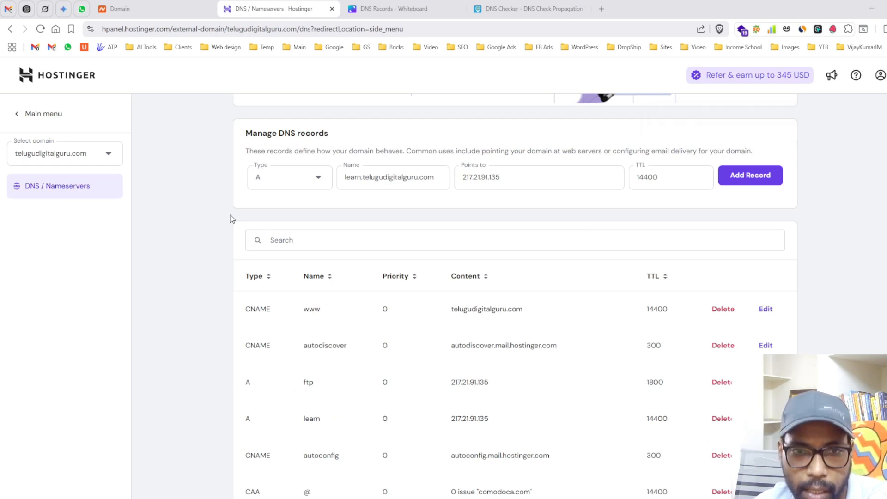
{"action": "left_click_drag", "start_coordinate": [344, 177], "coordinate": [439, 182]}
{"action": "left_click", "coordinate": [439, 181]}
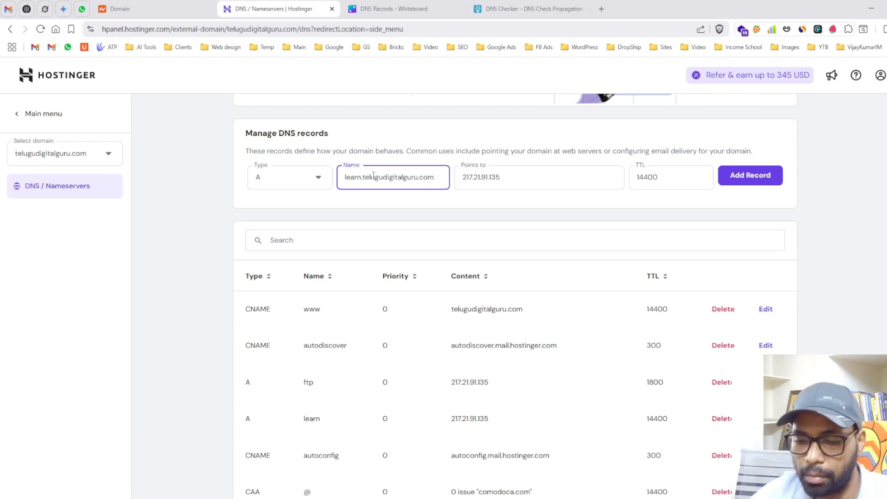
{"action": "key", "text": "Home"}
{"action": "type", "text": "www."}
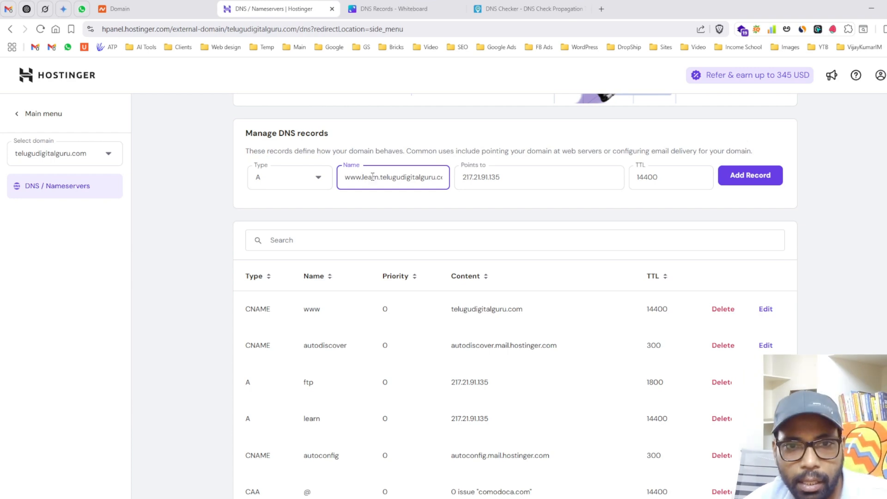
{"action": "left_click_drag", "start_coordinate": [362, 177], "coordinate": [455, 184]}
{"action": "left_click", "coordinate": [382, 177]}
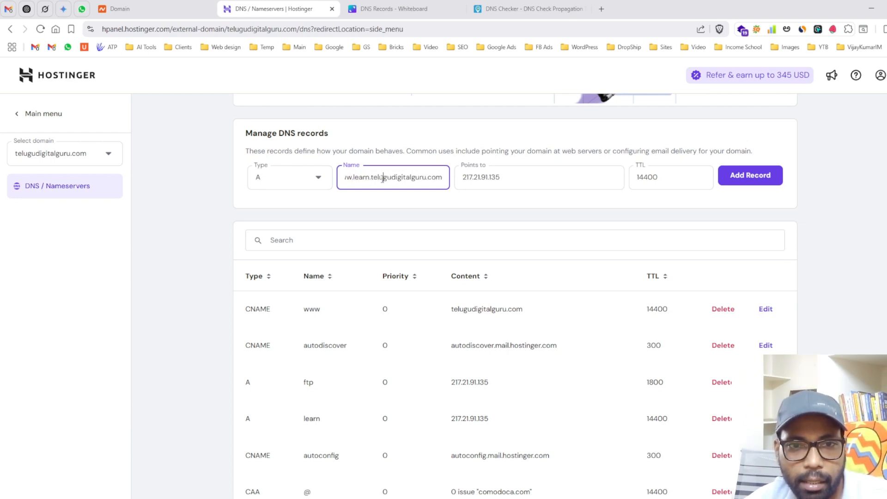
- Set the new record's type to CNAME and its target to learn.telugudigitalguru.com
{"action": "left_click_drag", "start_coordinate": [354, 178], "coordinate": [483, 180]}
{"action": "key", "text": "ctrl+c"}
{"action": "left_click", "coordinate": [305, 179]}
{"action": "left_click", "coordinate": [284, 278]}
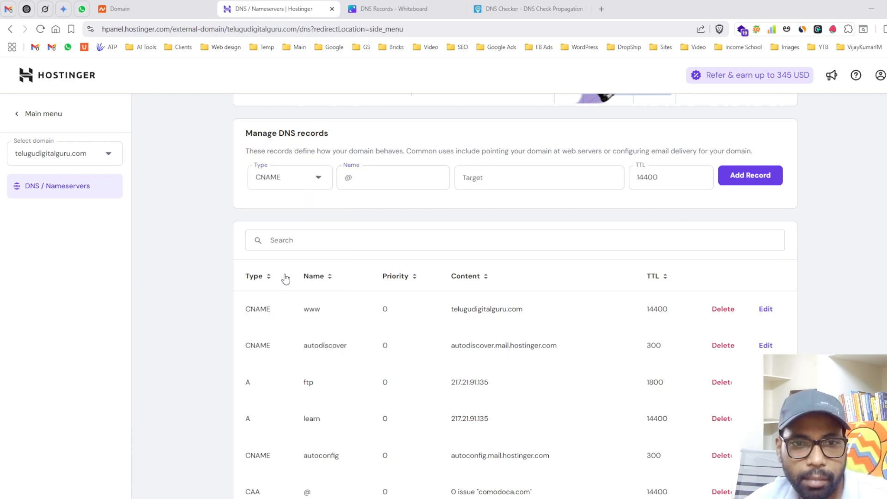
{"action": "left_click", "coordinate": [481, 178]}
{"action": "key", "text": "ctrl+v"}
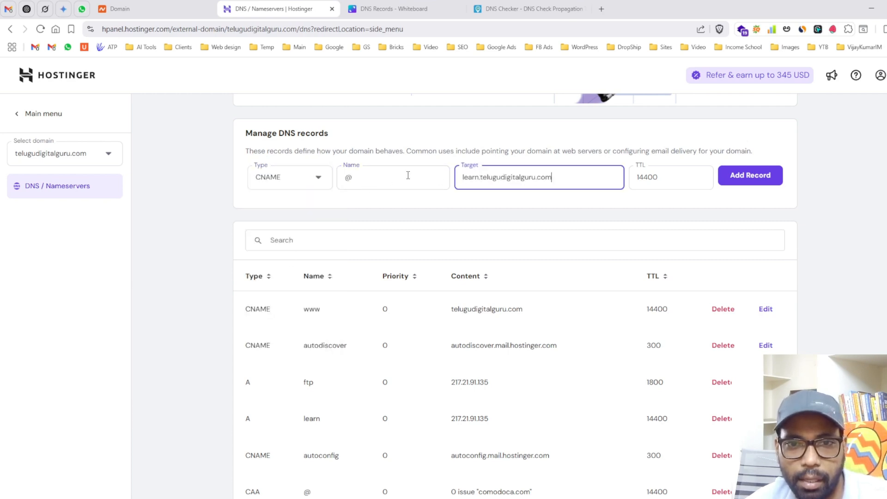
{"action": "left_click", "coordinate": [404, 175]}
{"action": "key", "text": "ctrl+a"}
{"action": "type", "text": "www."}
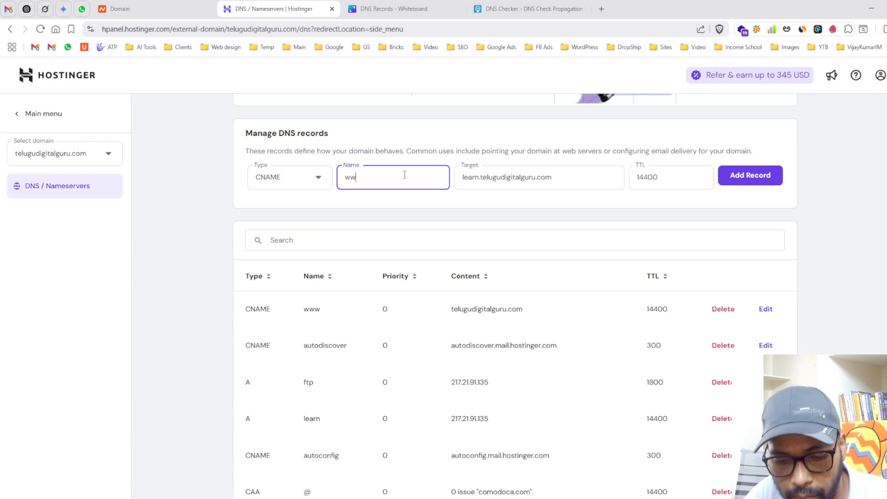
{"action": "key", "text": "ctrl+v"}
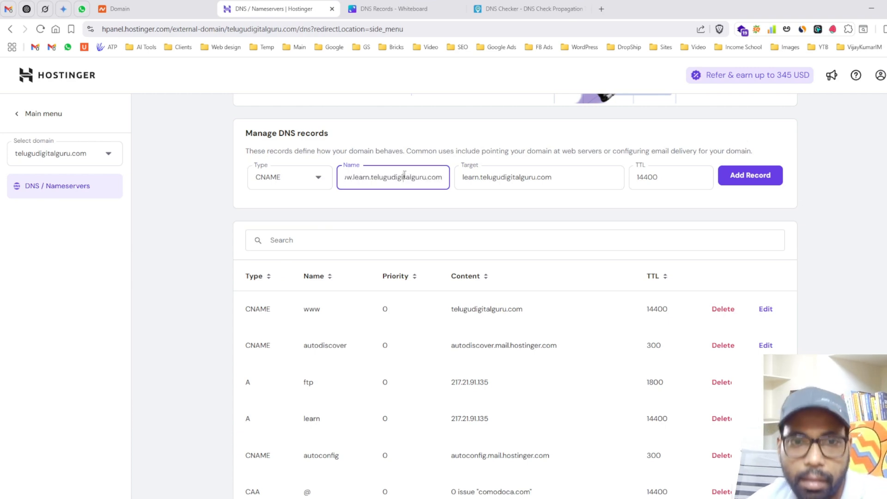
{"action": "left_click_drag", "start_coordinate": [404, 176], "coordinate": [342, 185]}
{"action": "left_click", "coordinate": [355, 182]}
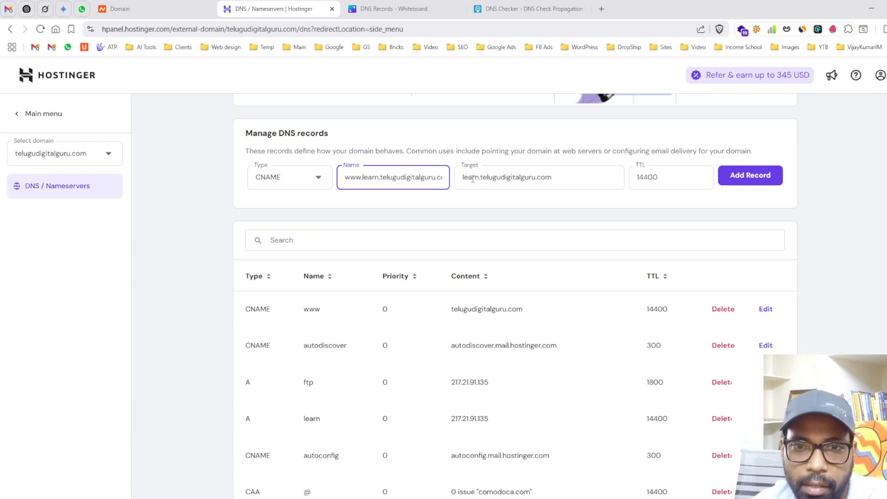
- Compare the CNAME record's target with its name and add the record to the domain
{"action": "left_click_drag", "start_coordinate": [473, 179], "coordinate": [552, 180]}
{"action": "left_click", "coordinate": [552, 180]}
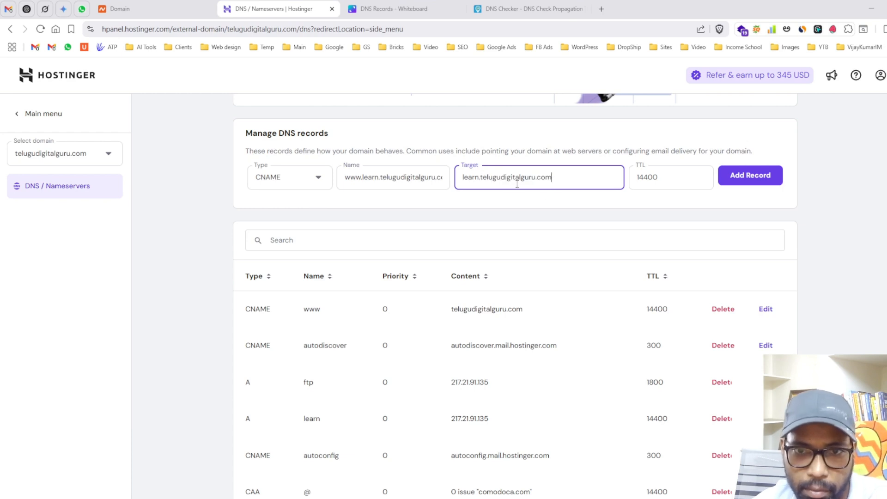
{"action": "left_click_drag", "start_coordinate": [462, 180], "coordinate": [573, 179]}
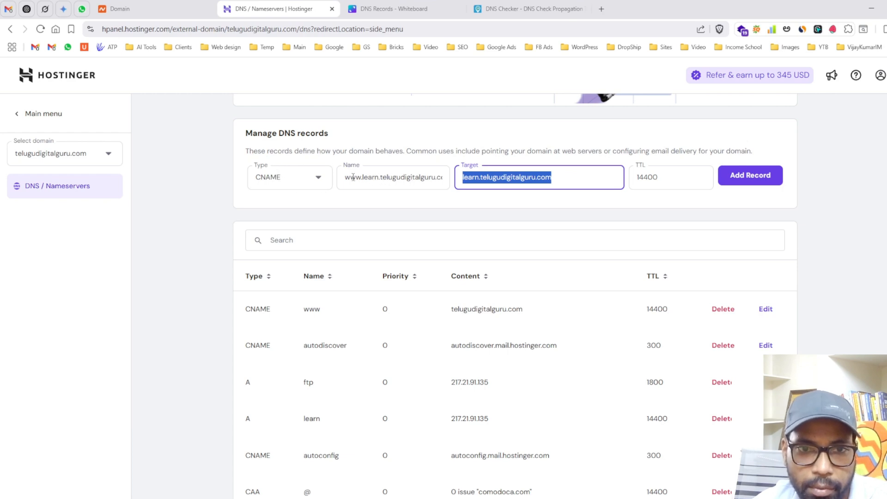
{"action": "left_click_drag", "start_coordinate": [352, 177], "coordinate": [381, 178]}
{"action": "triple_click", "coordinate": [488, 179]}
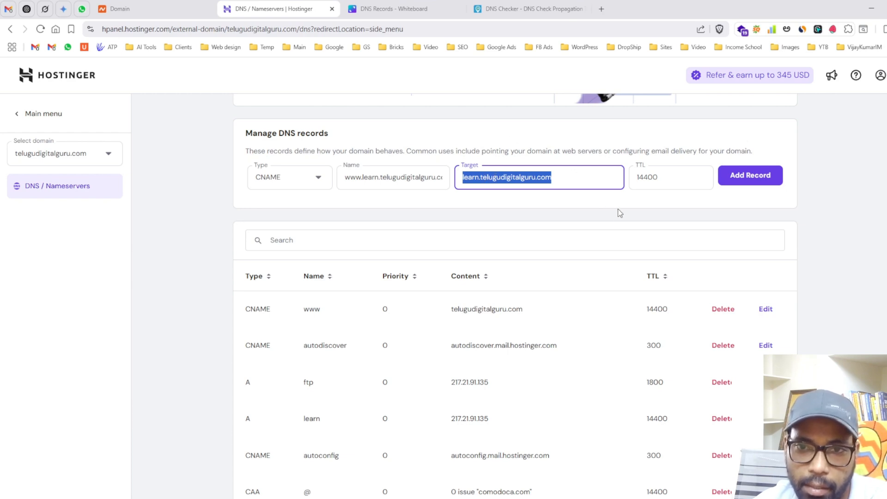
{"action": "left_click", "coordinate": [750, 175]}
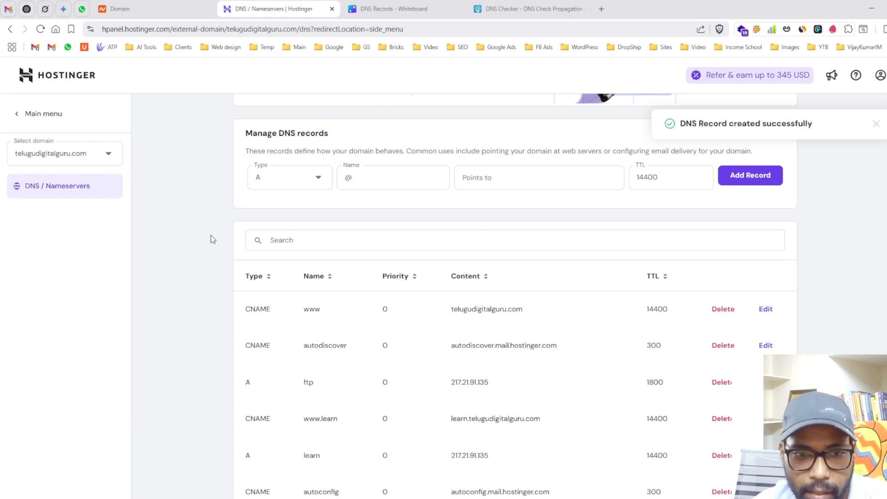
{"action": "scroll", "coordinate": [215, 237], "scroll_direction": "down", "scroll_amount": 2}
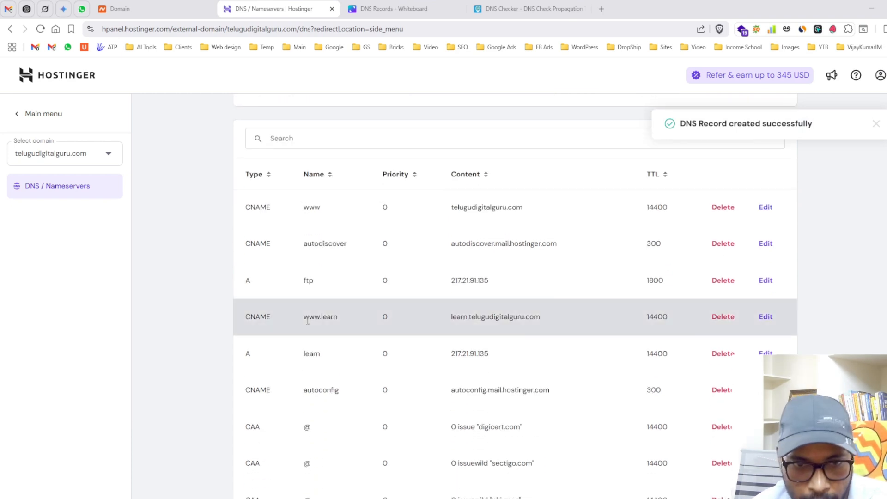
{"action": "left_click_drag", "start_coordinate": [302, 319], "coordinate": [346, 317]}
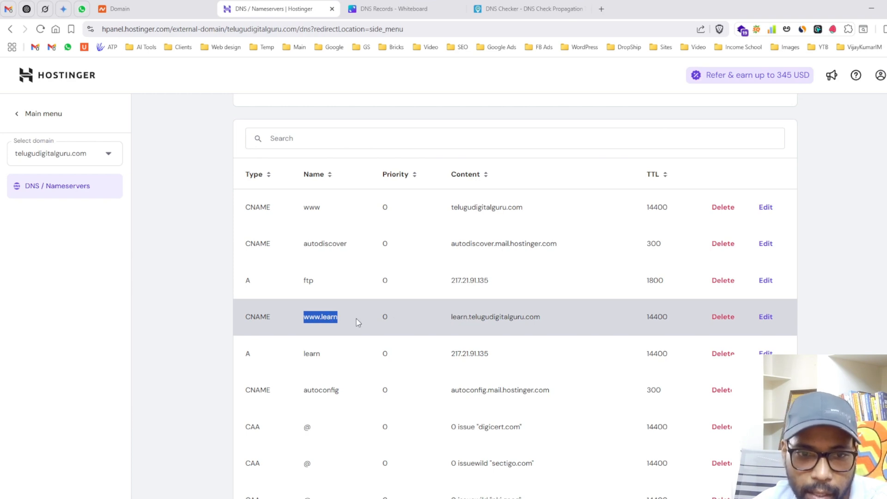
{"action": "left_click_drag", "start_coordinate": [450, 318], "coordinate": [560, 317]}
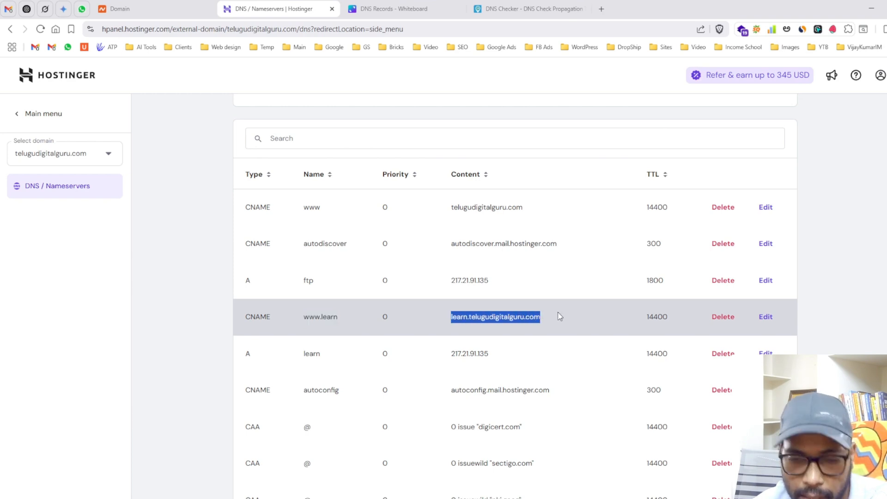
{"action": "scroll", "coordinate": [467, 324], "scroll_direction": "down", "scroll_amount": 1}
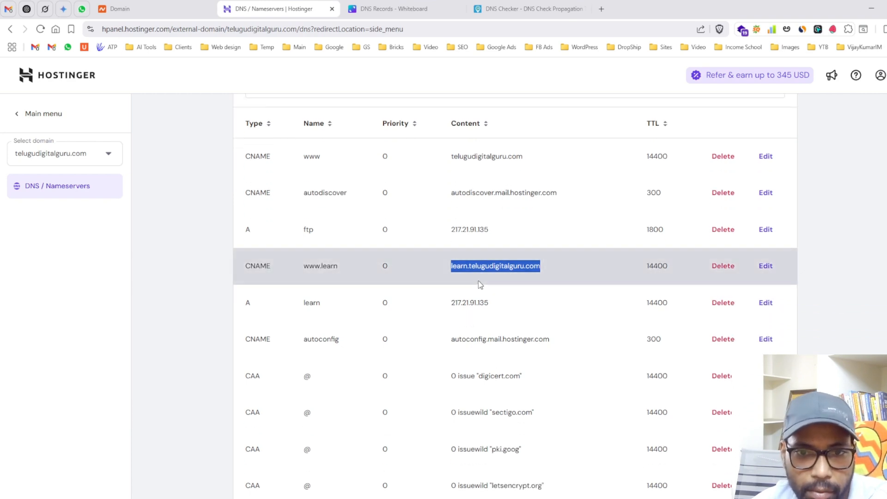
{"action": "scroll", "coordinate": [480, 283], "scroll_direction": "down", "scroll_amount": 4}
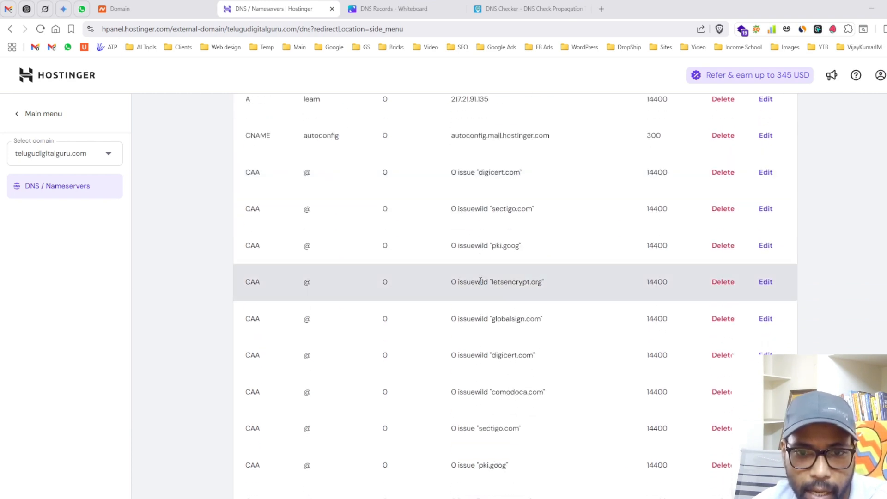
{"action": "scroll", "coordinate": [480, 281], "scroll_direction": "down", "scroll_amount": 8}
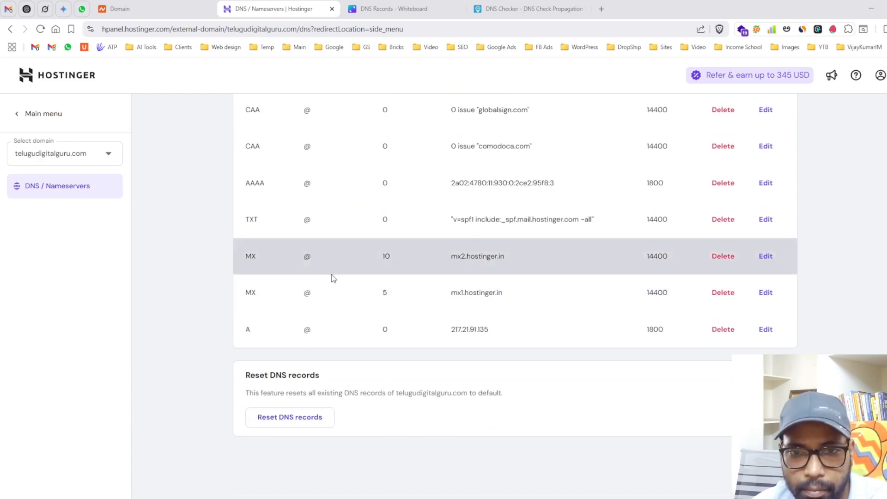
{"action": "scroll", "coordinate": [333, 278], "scroll_direction": "up", "scroll_amount": 15}
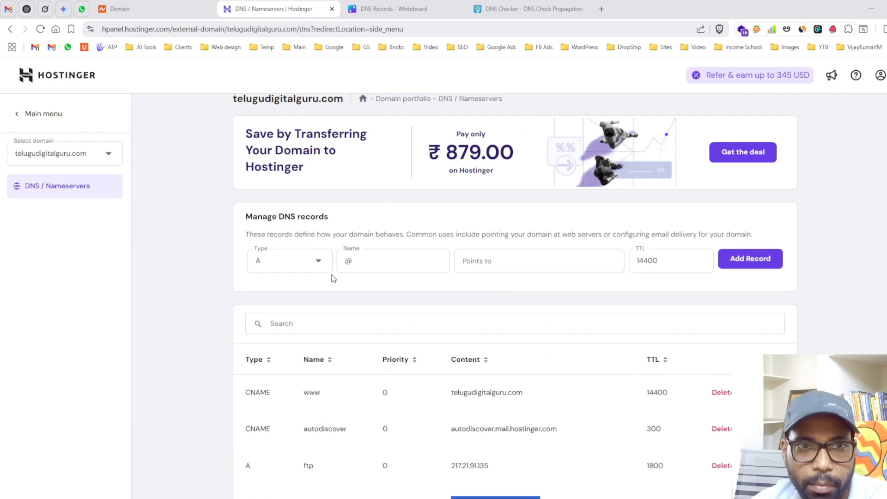
- Return to the website dashboard, view the live telugudigitalguru.com site in a new tab, and go back to the dashboard
{"action": "left_click", "coordinate": [61, 116]}
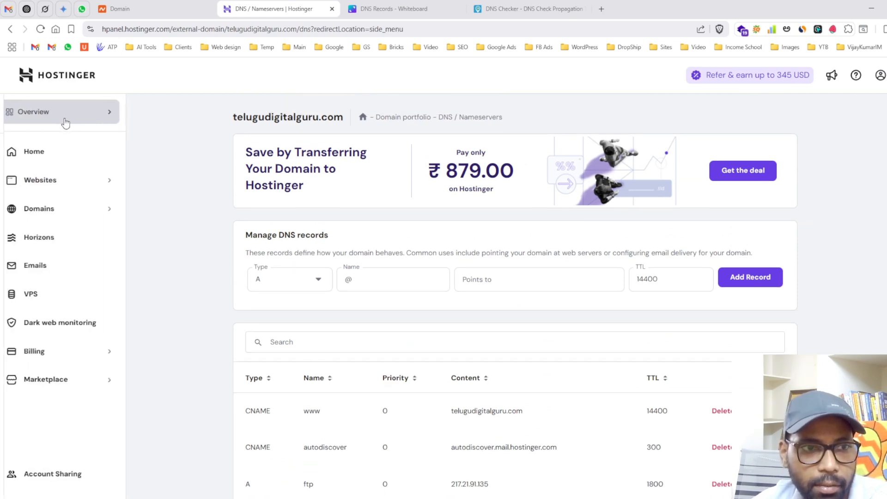
{"action": "left_click", "coordinate": [11, 31]}
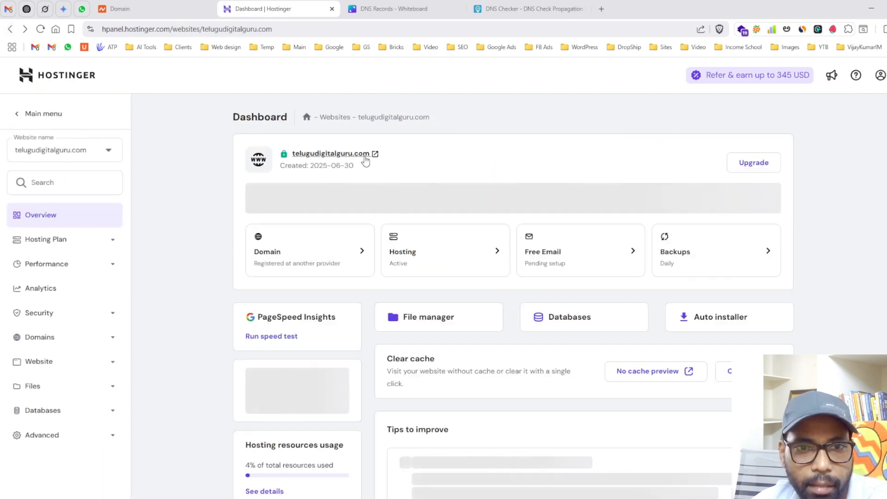
{"action": "left_click", "coordinate": [375, 155]}
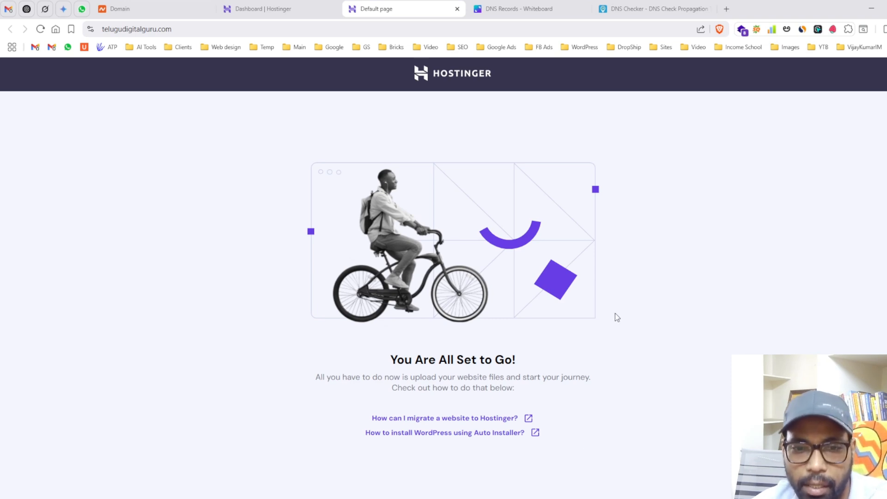
{"action": "left_click", "coordinate": [245, 4]}
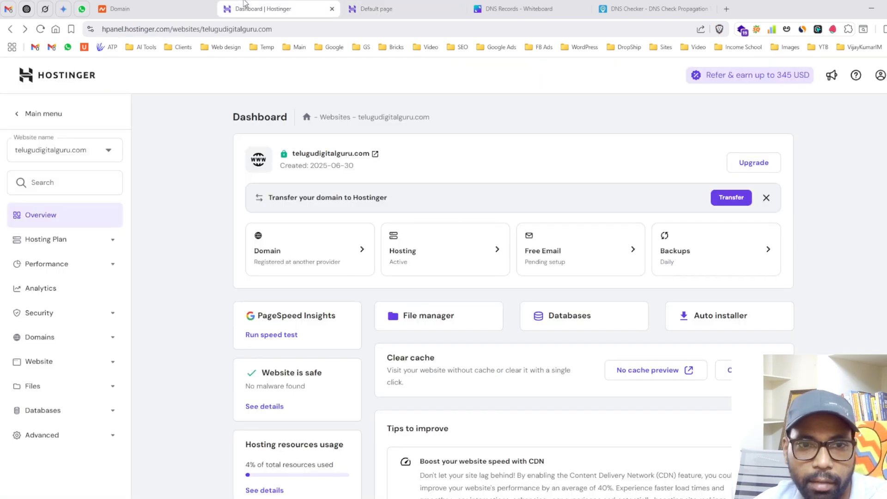